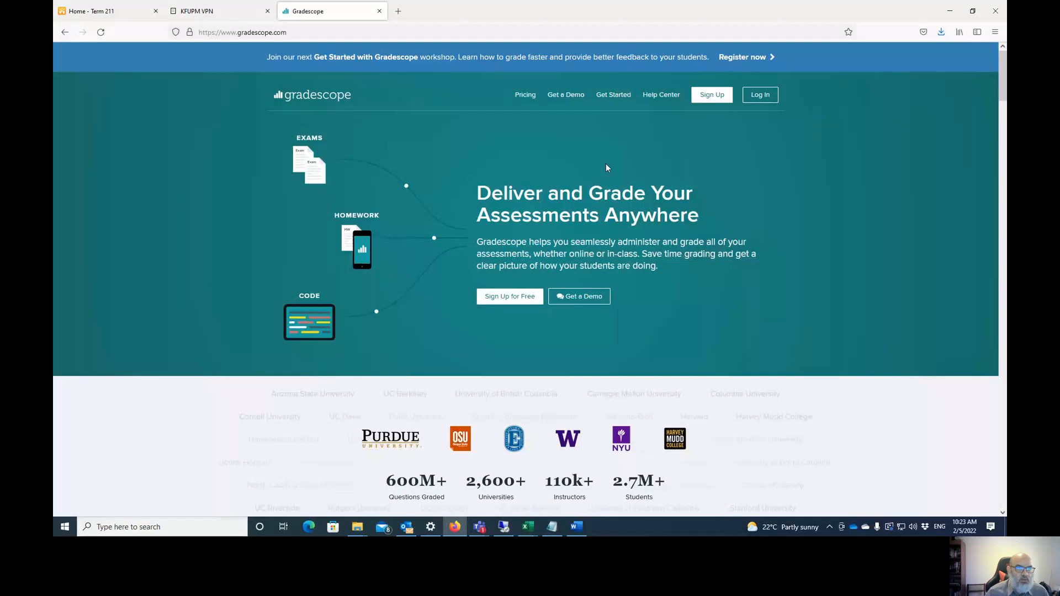
- Sign in with the saved account and open the ICS 253-Common course
click(757, 98)
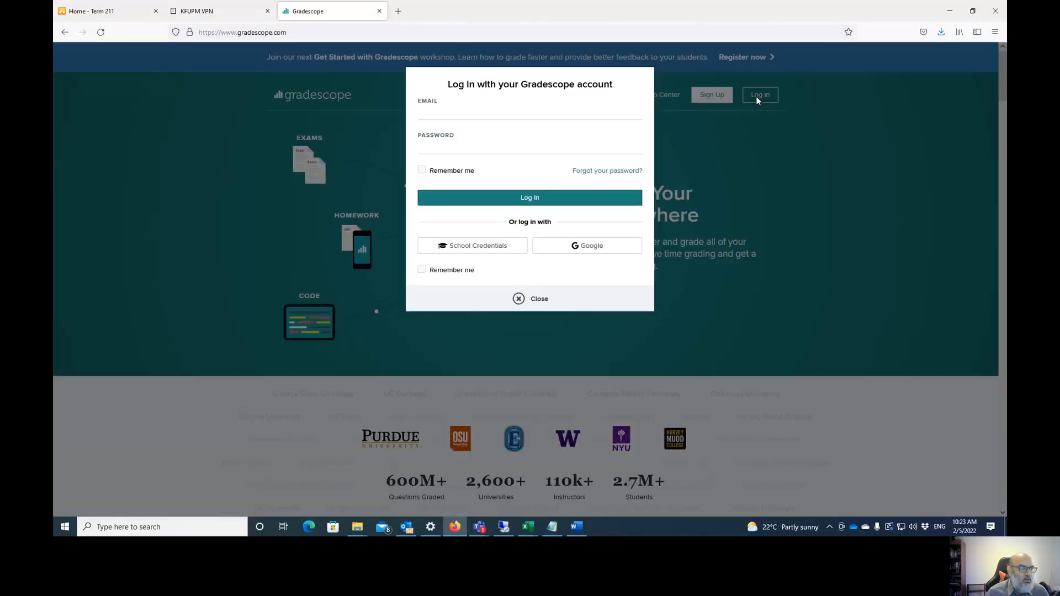
click(485, 113)
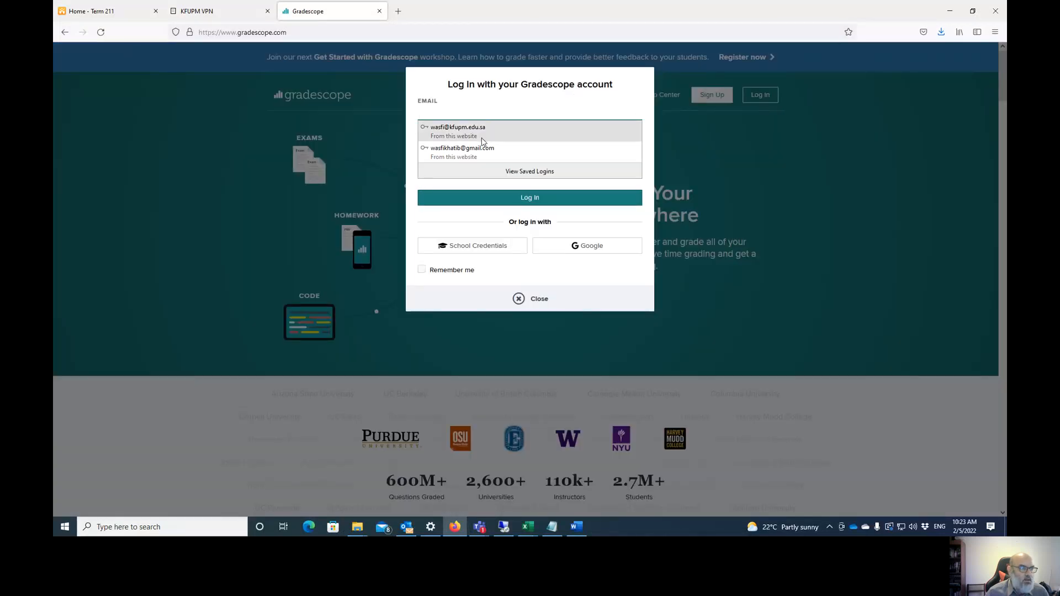
click(481, 152)
click(509, 200)
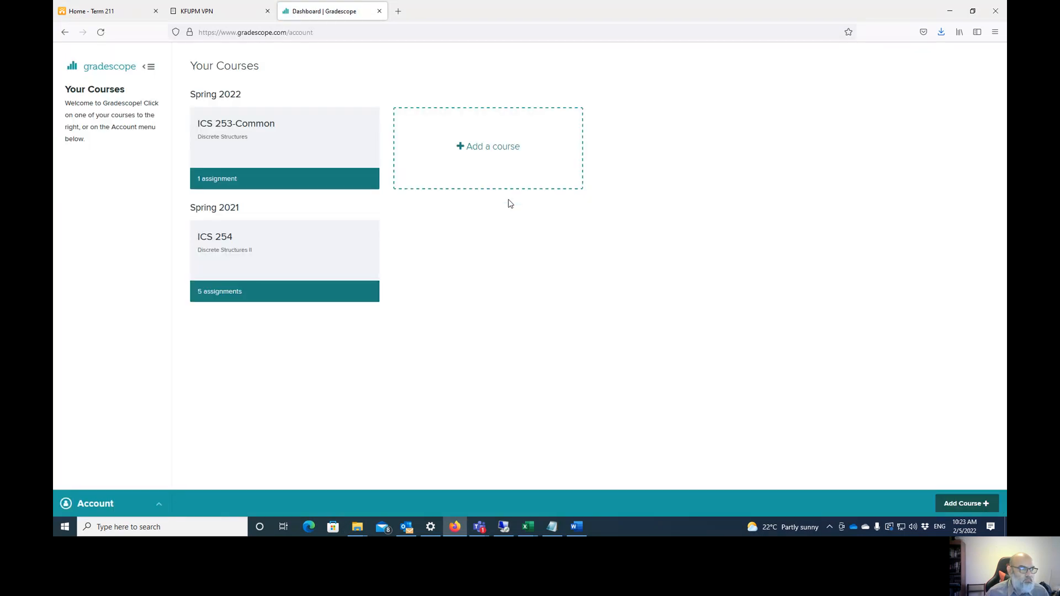
click(232, 129)
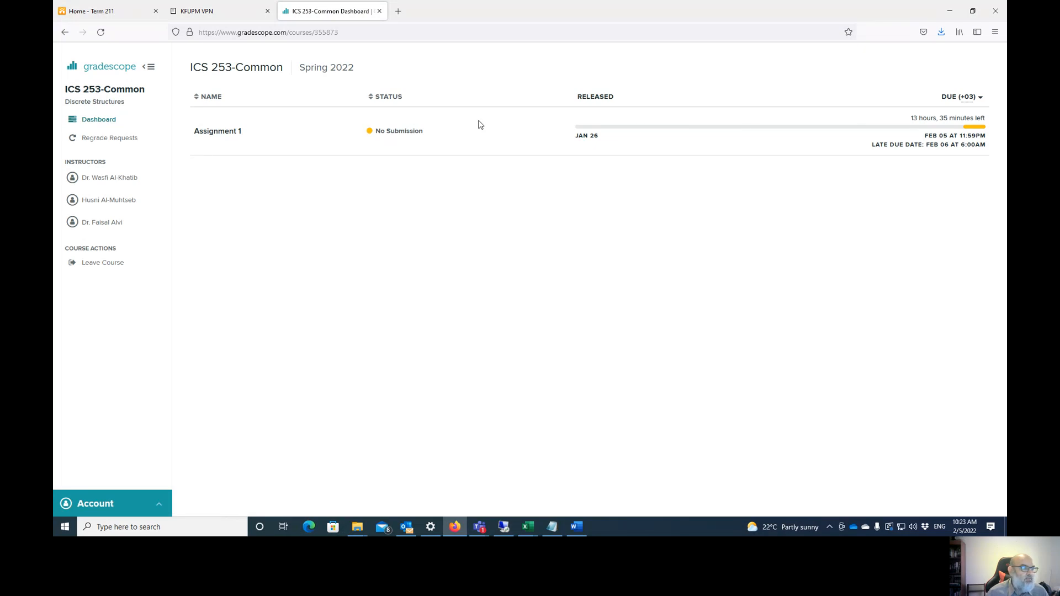
click(216, 132)
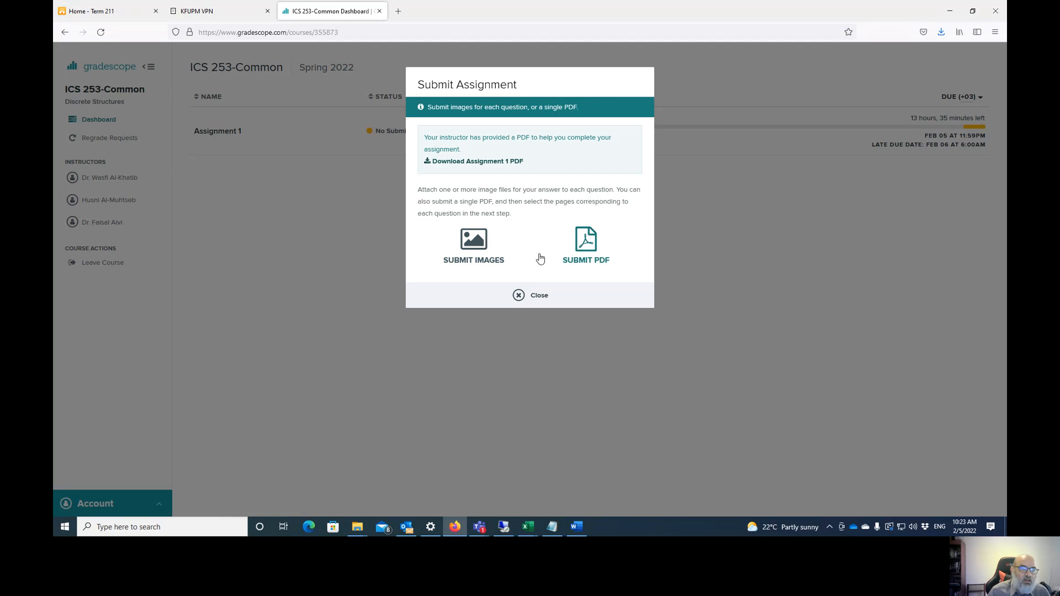
click(479, 244)
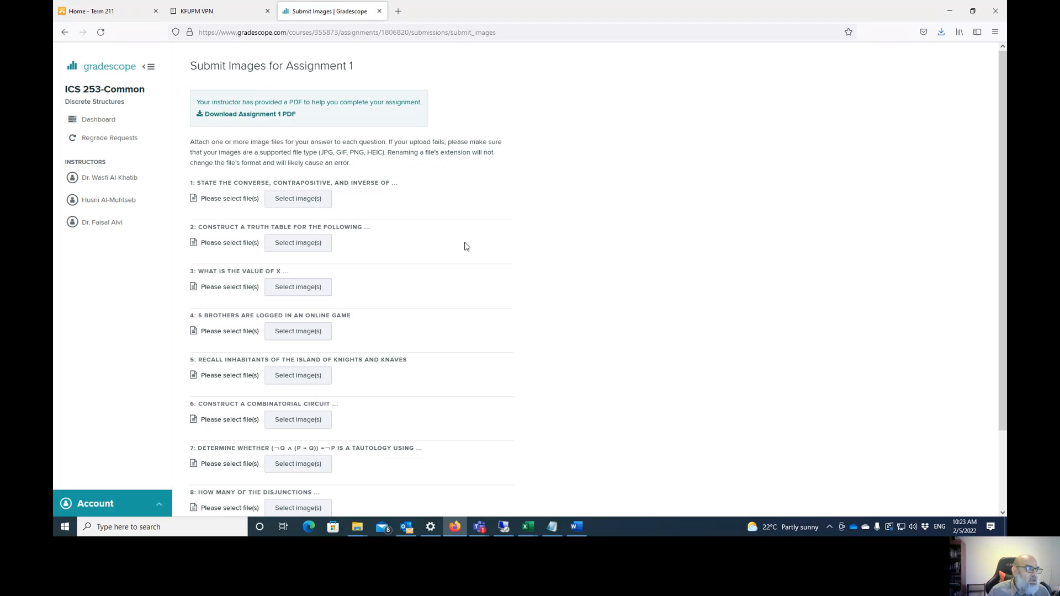
scroll(405, 180, down, 3)
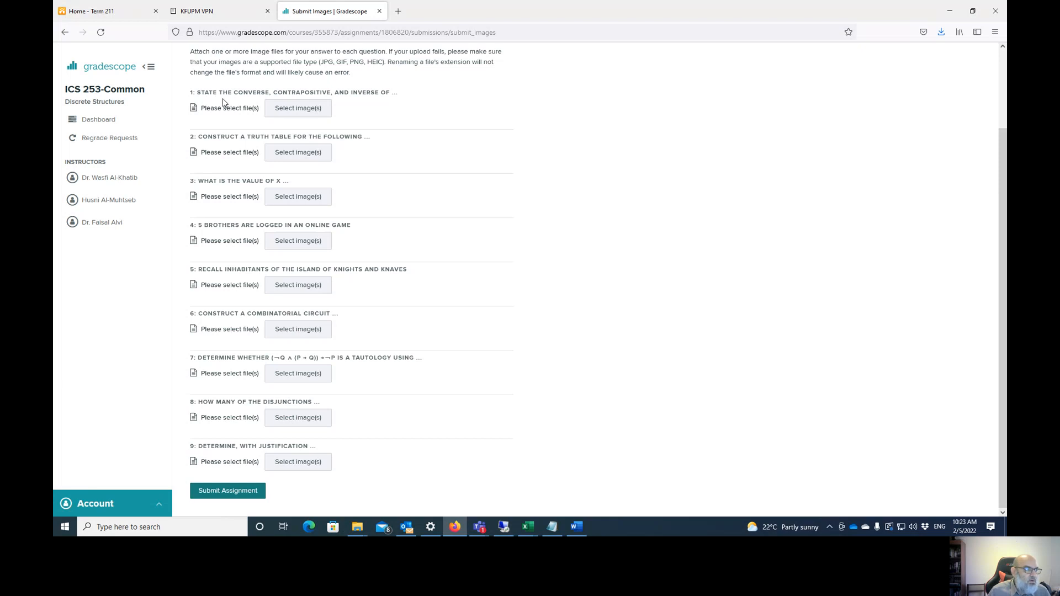
click(305, 109)
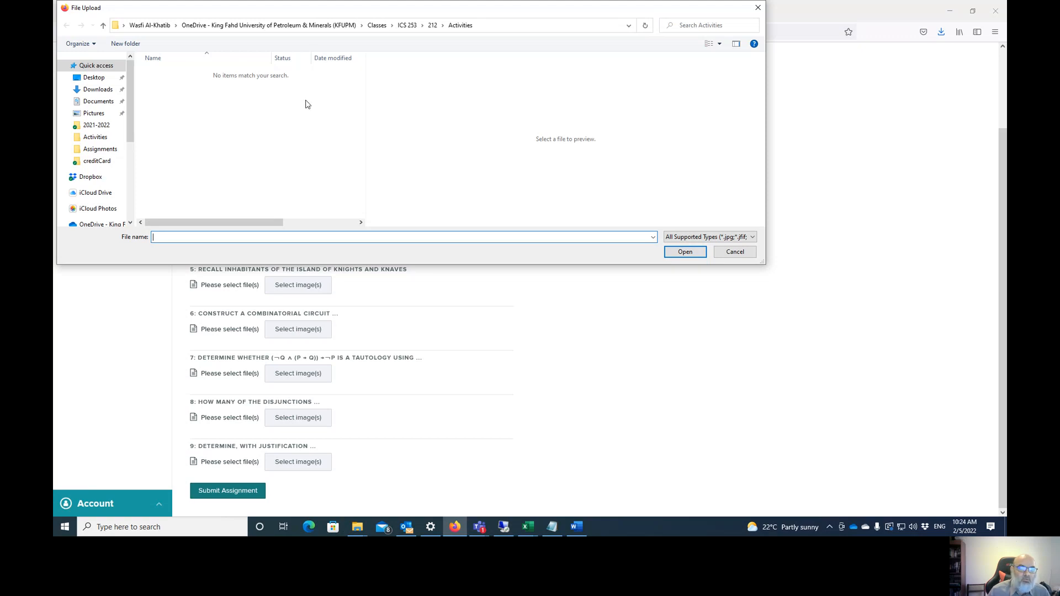
click(735, 254)
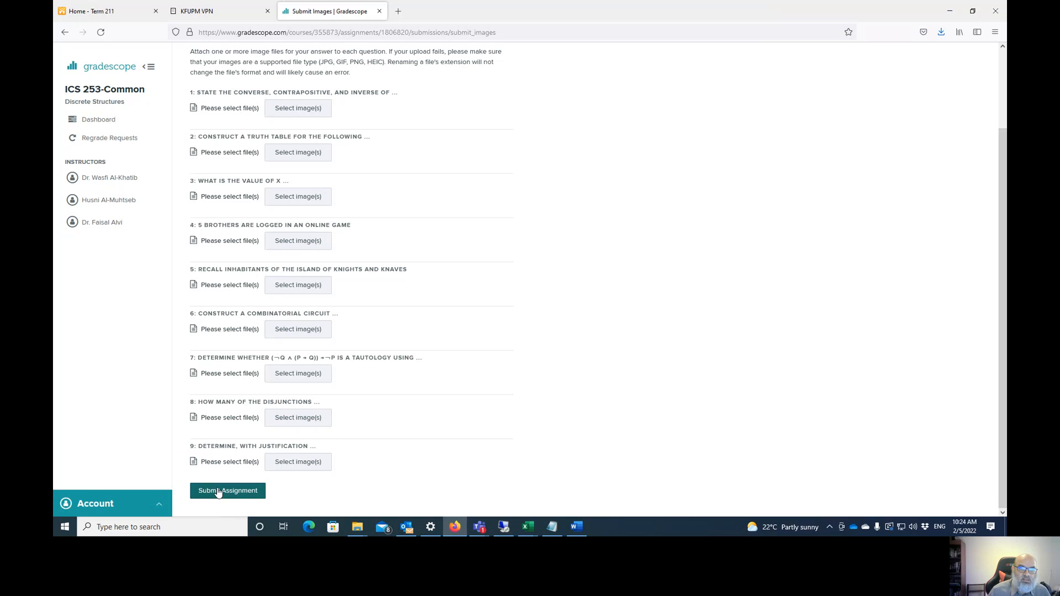
scroll(381, 362, up, 2)
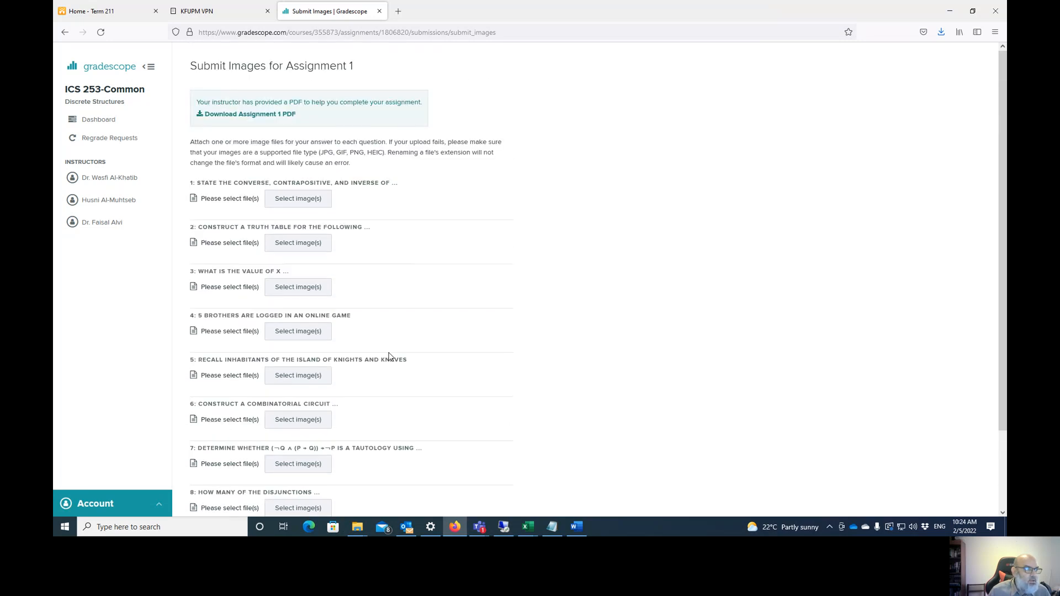
click(65, 32)
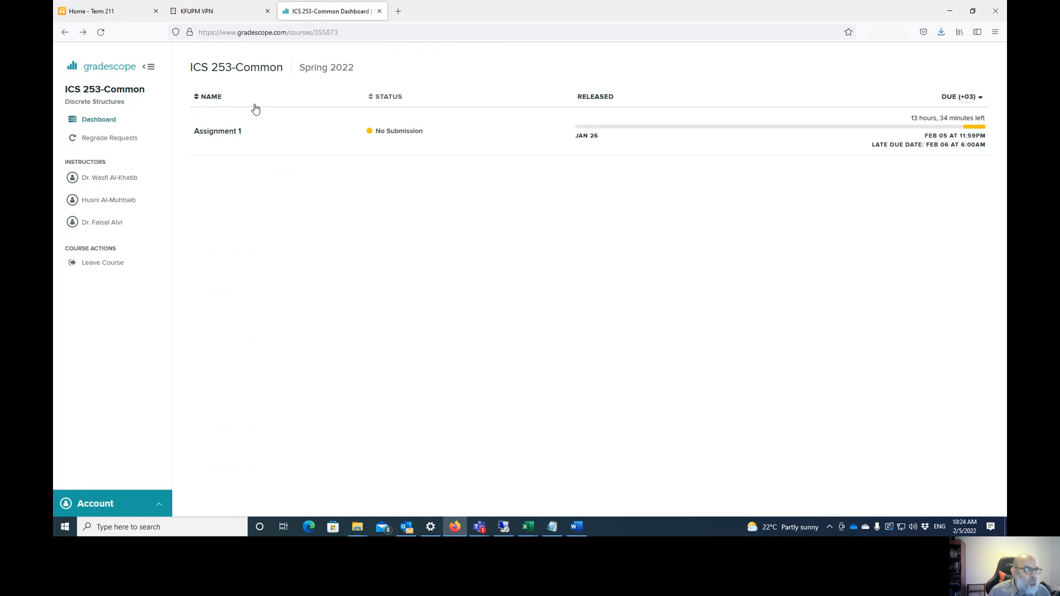
- Start a PDF submission for Assignment 1 and choose 212ICS253Assignment1_Sol.pdf from 212 > Assignments
click(234, 133)
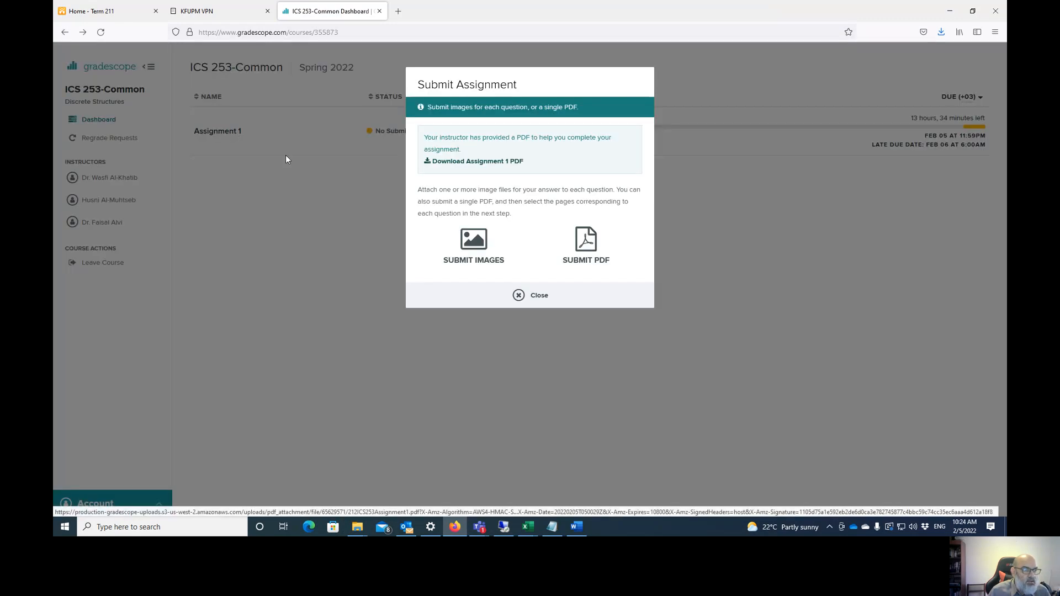
click(589, 238)
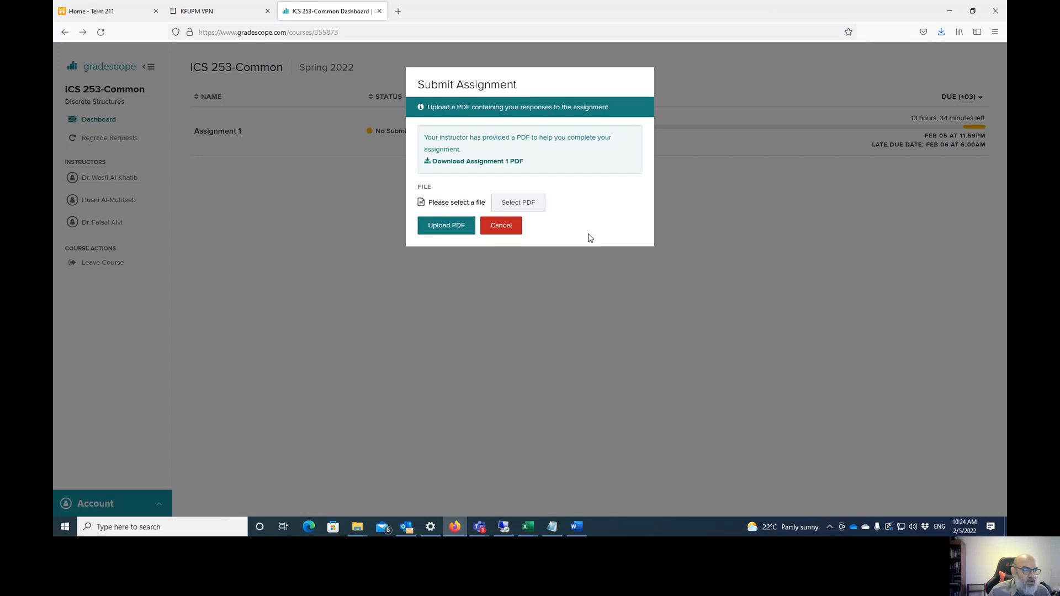
click(529, 204)
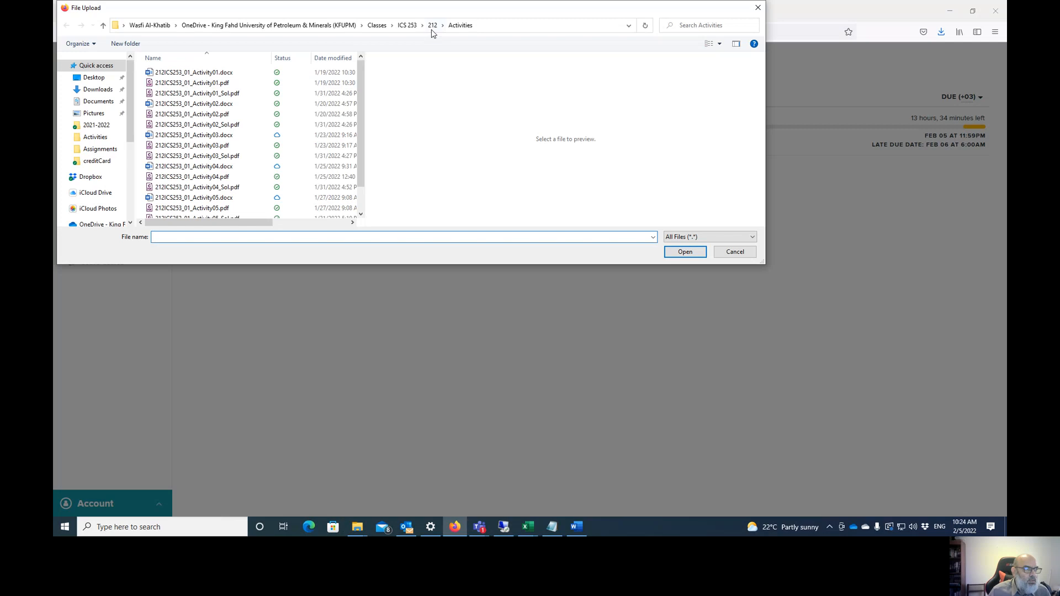
click(432, 25)
double_click(200, 86)
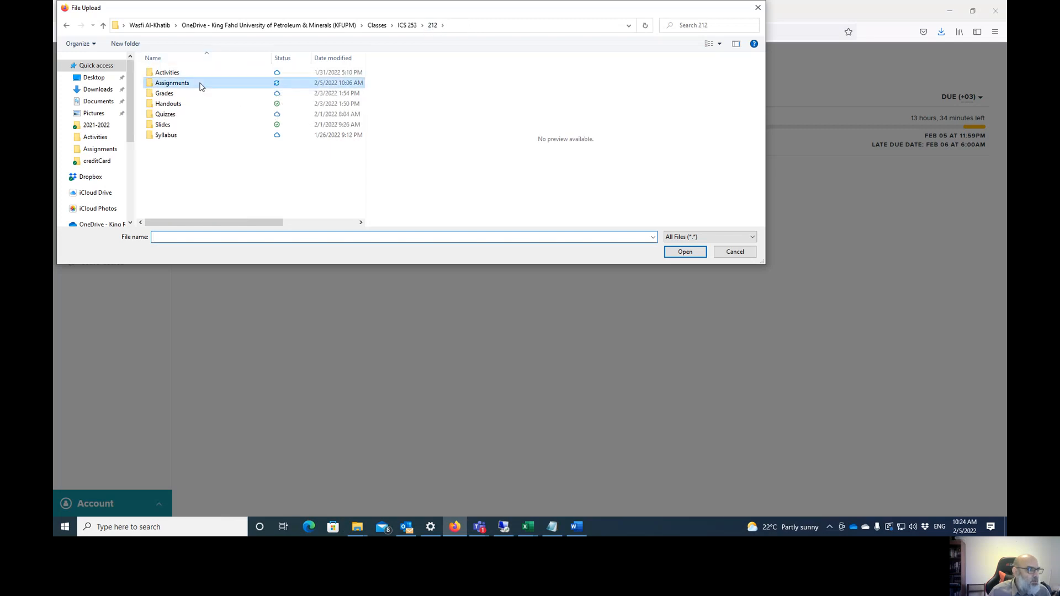
click(199, 105)
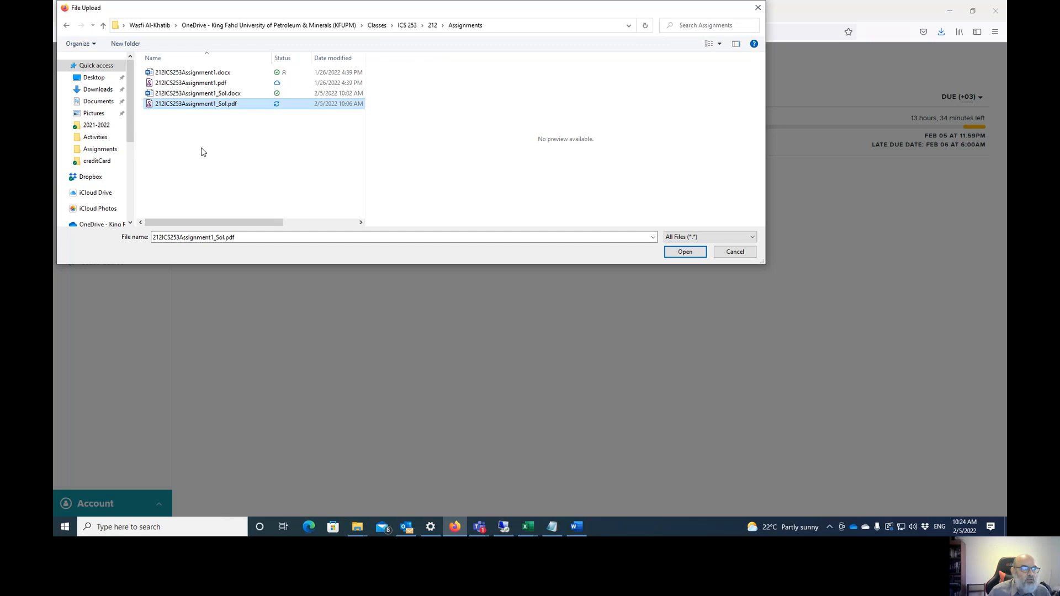
click(685, 252)
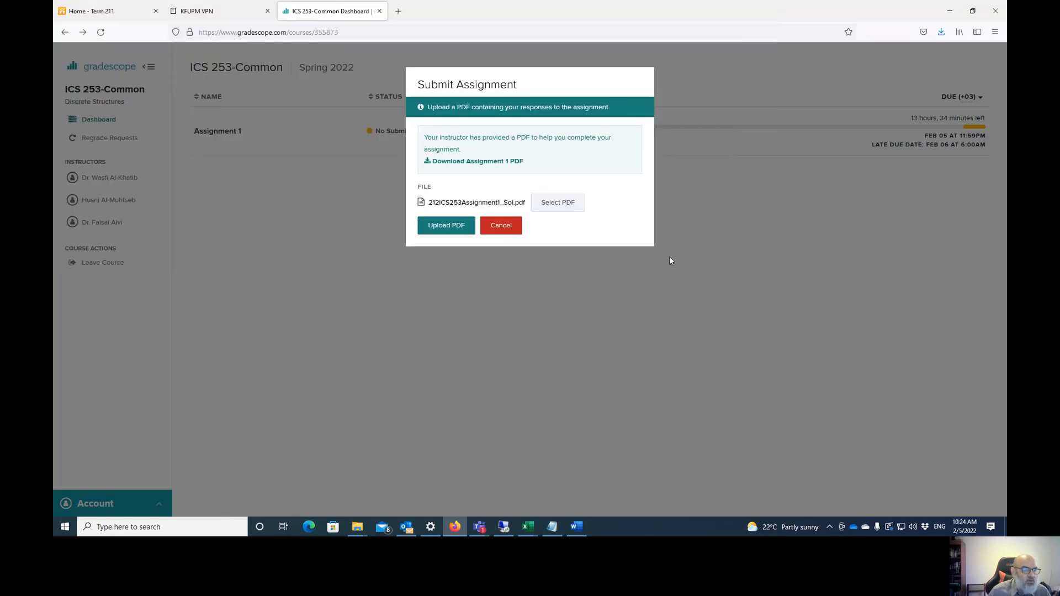
- Upload the PDF and assign page 1 to Question 1 after previewing it
click(441, 230)
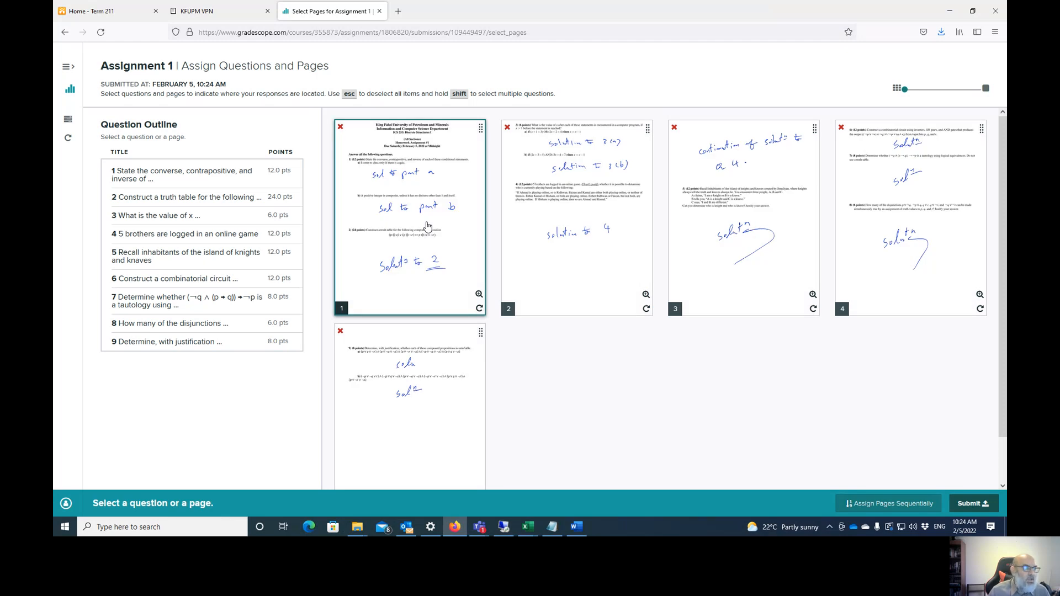
click(176, 175)
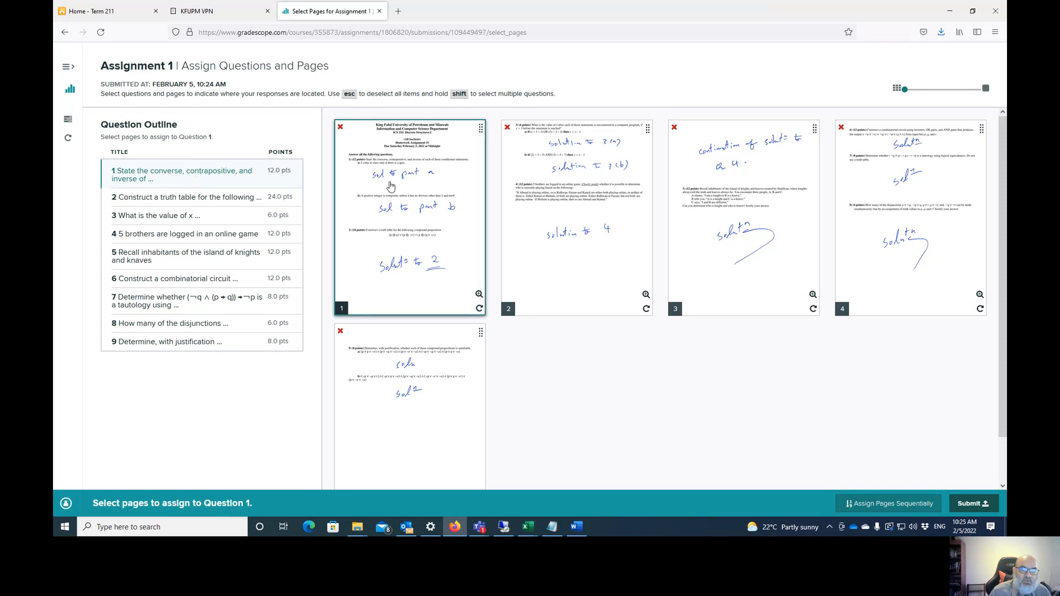
click(479, 295)
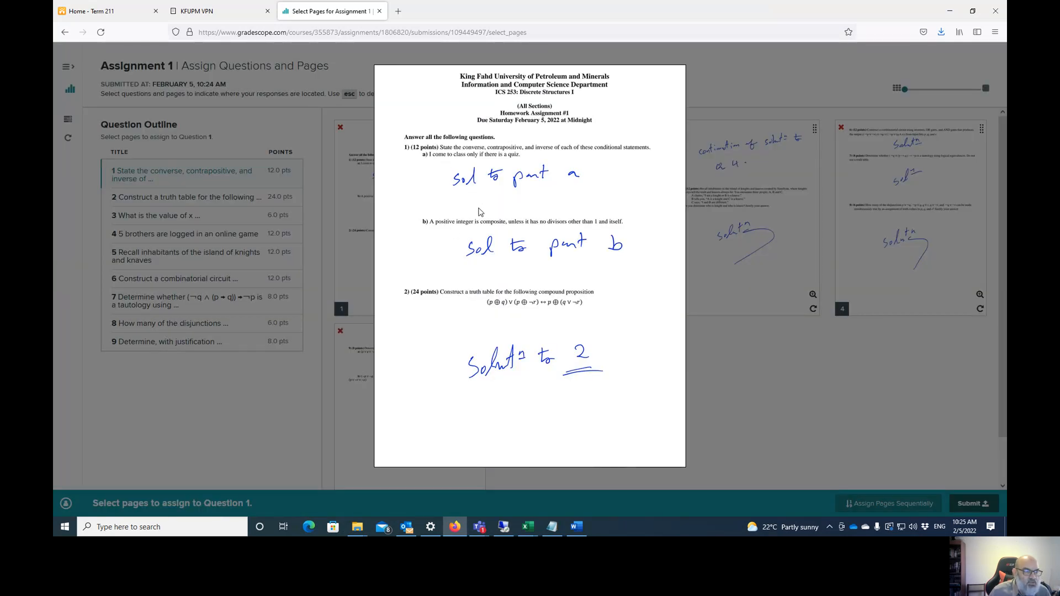
click(342, 214)
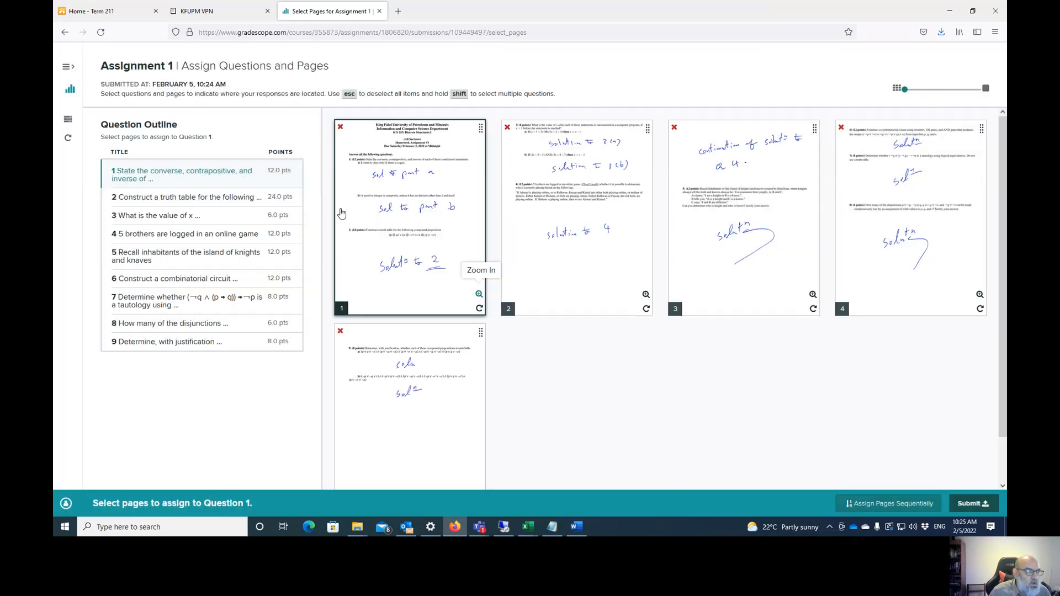
click(402, 214)
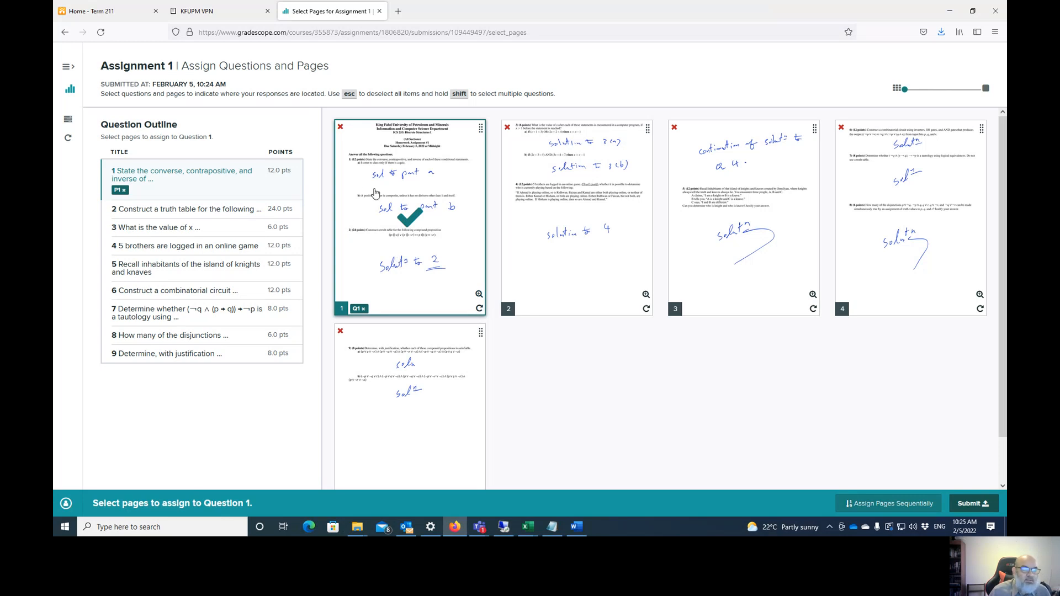
- Assign page 1 to Question 2 as well and make Question 3 active
click(183, 215)
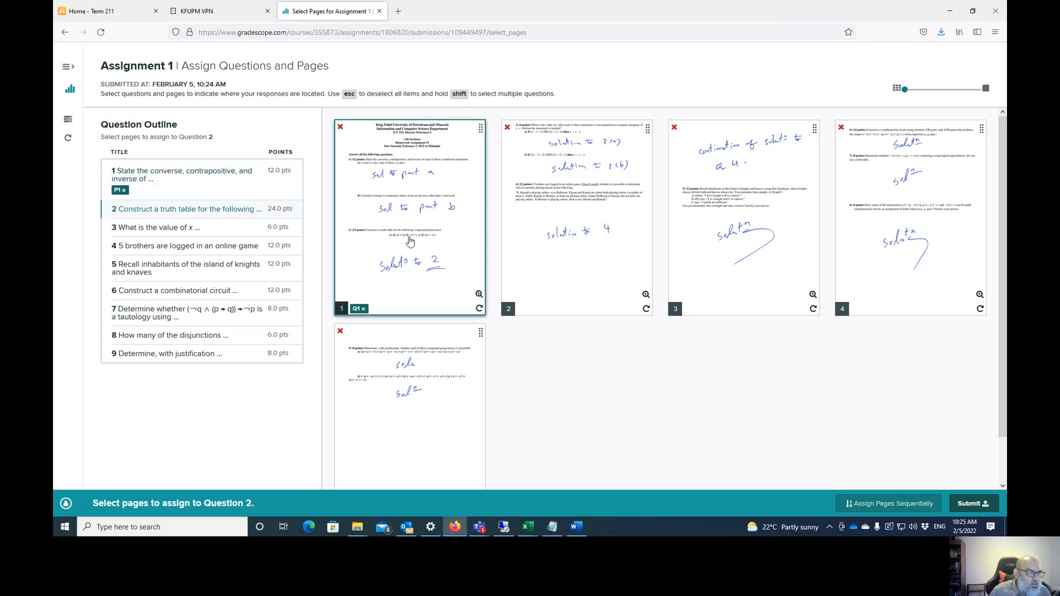
click(478, 295)
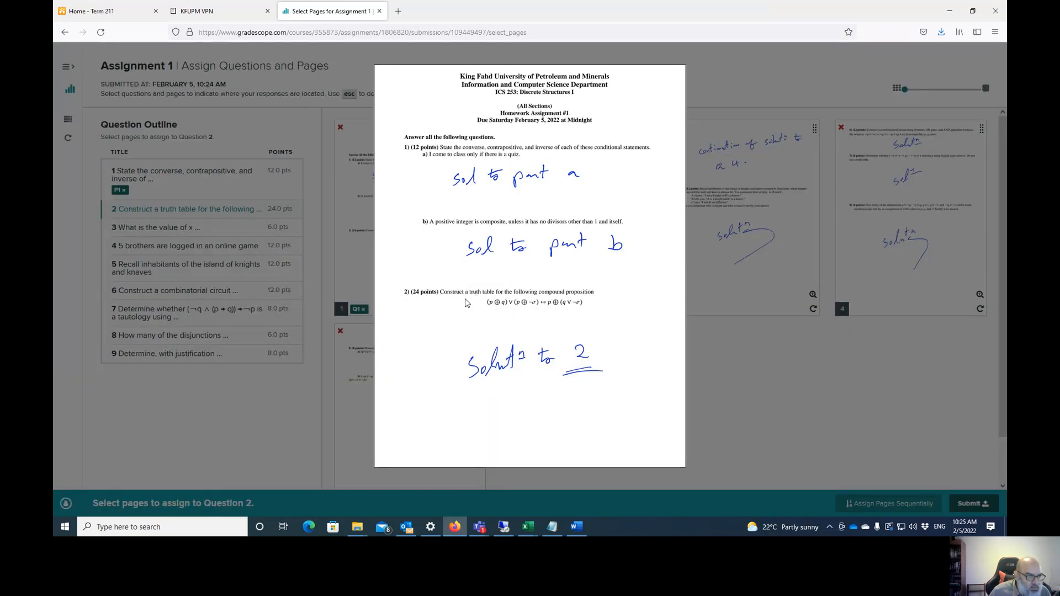
click(344, 227)
click(403, 239)
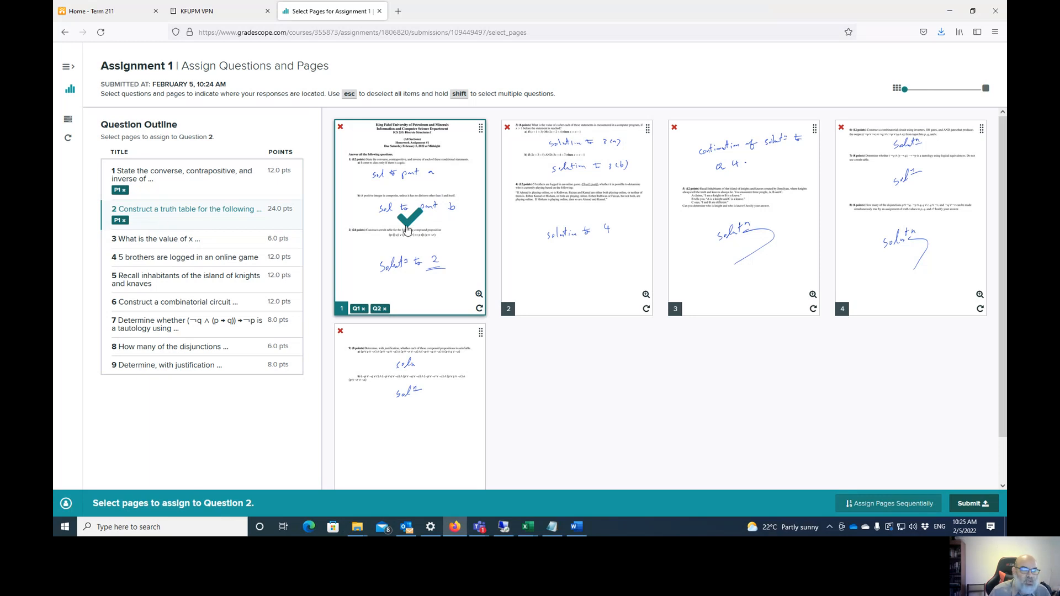
click(201, 240)
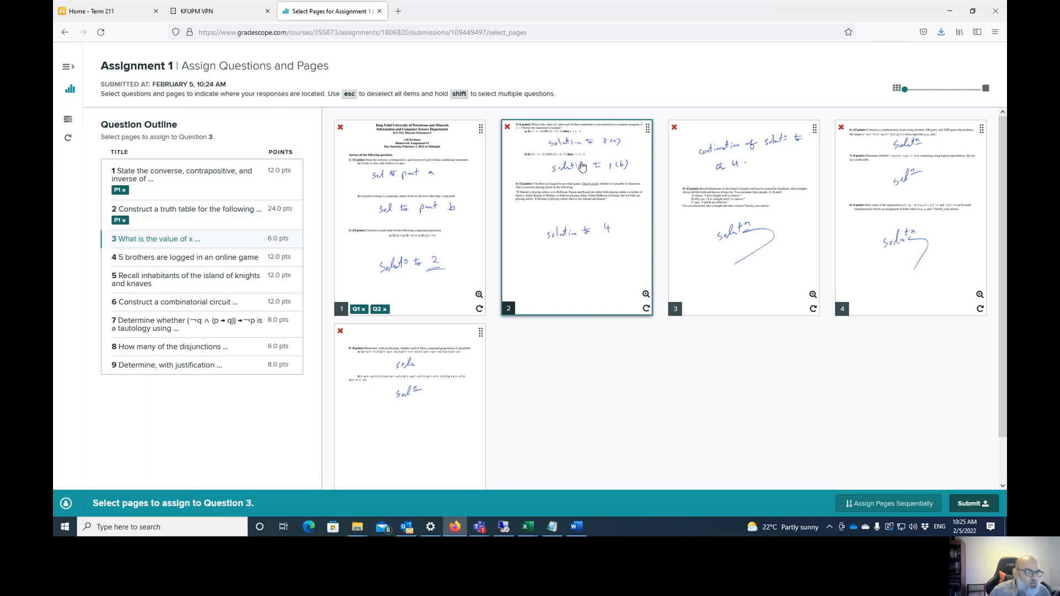
- Assign page 2 to Question 3, then preview pages 2 and 3 for Question 4
click(582, 167)
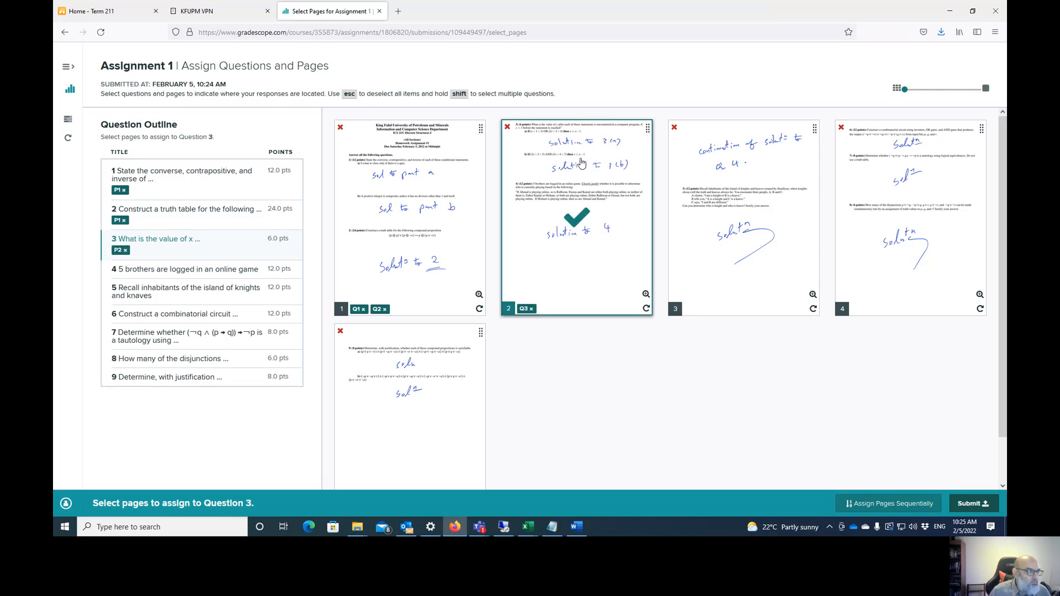
click(202, 275)
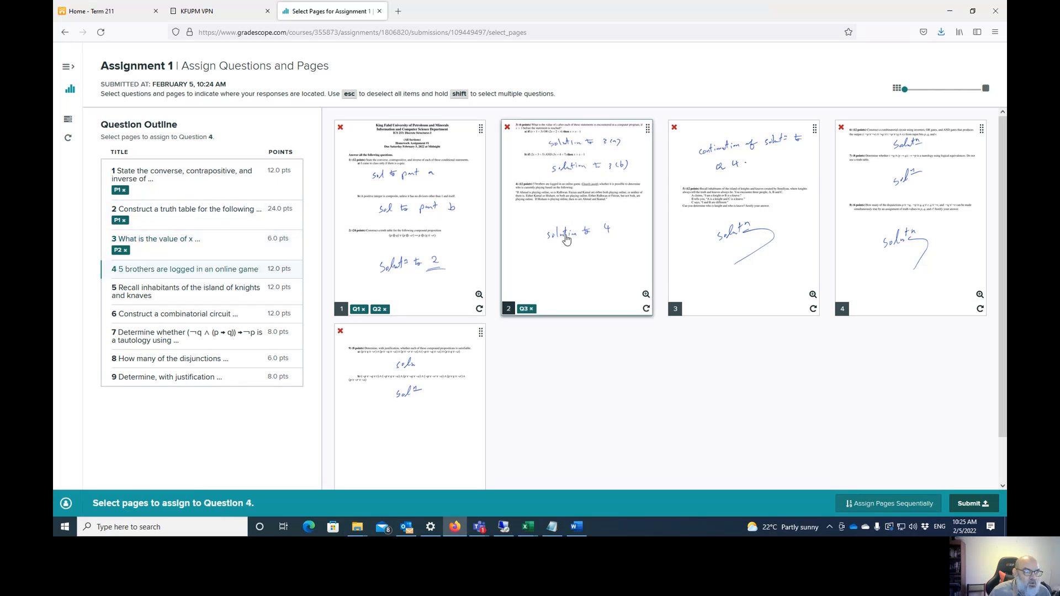
click(646, 295)
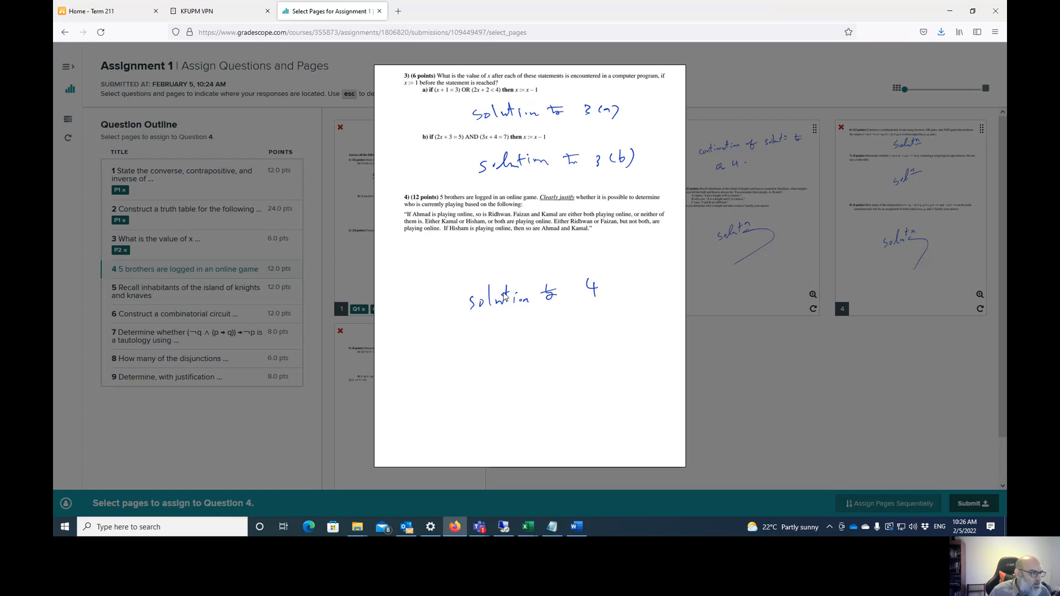
click(698, 230)
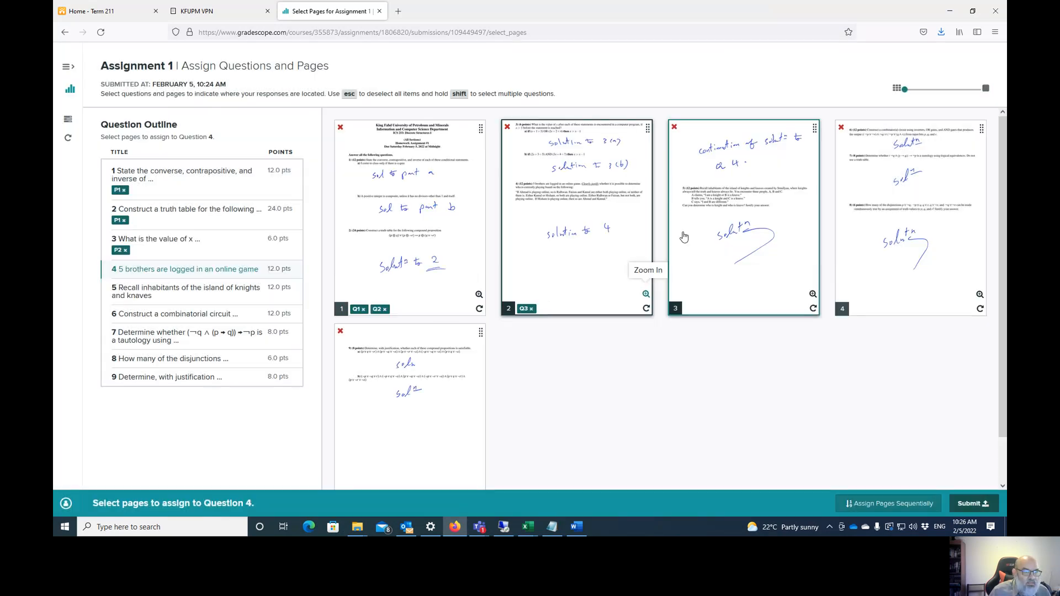
click(813, 295)
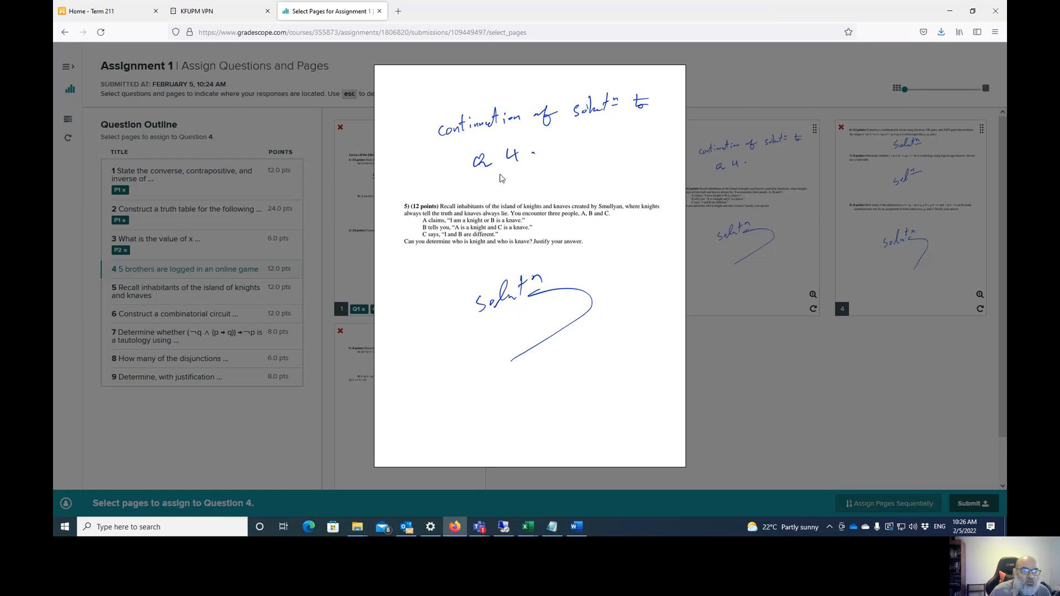
click(707, 176)
- Tag pages 2 and 3 for Question 4, removing the stray page 4 tag
click(594, 166)
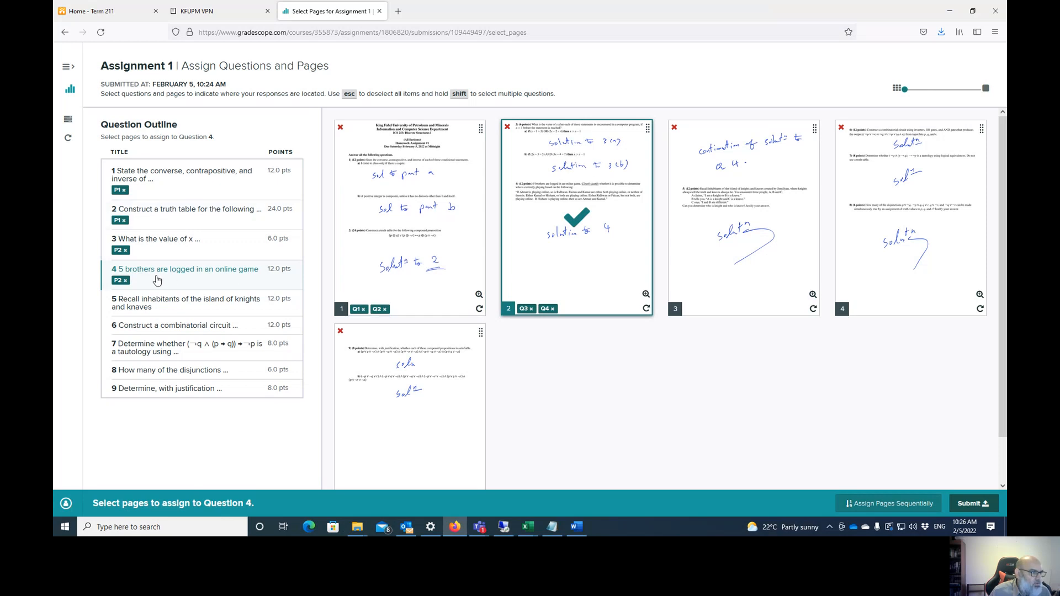
click(744, 179)
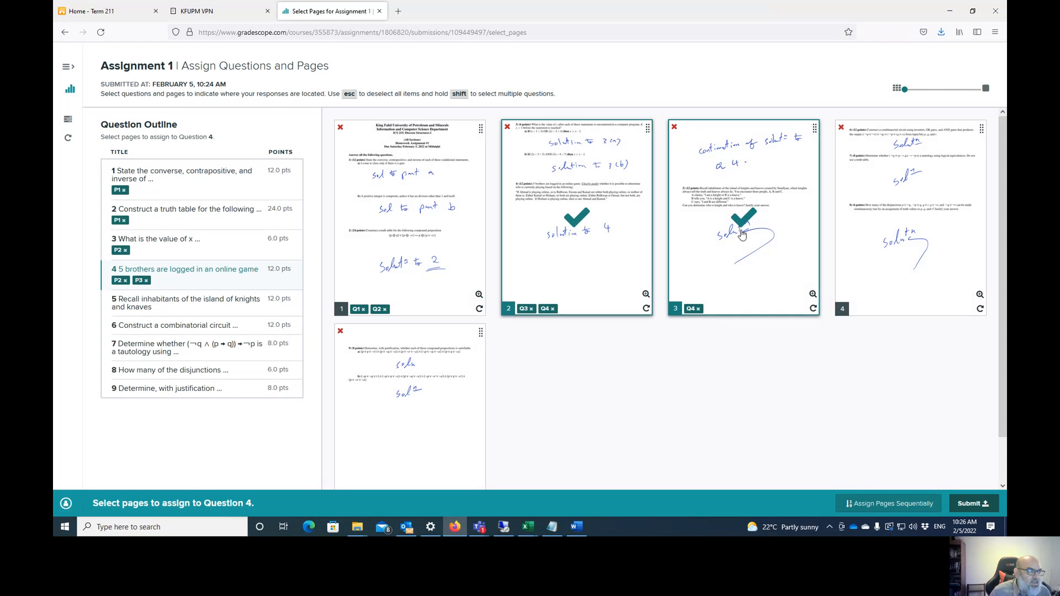
click(908, 201)
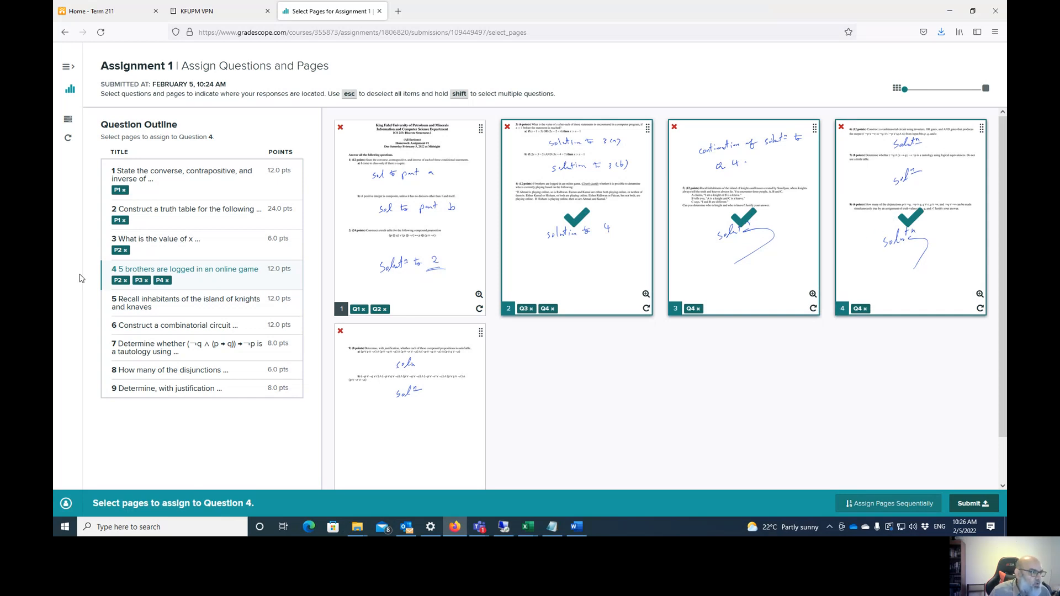
click(166, 282)
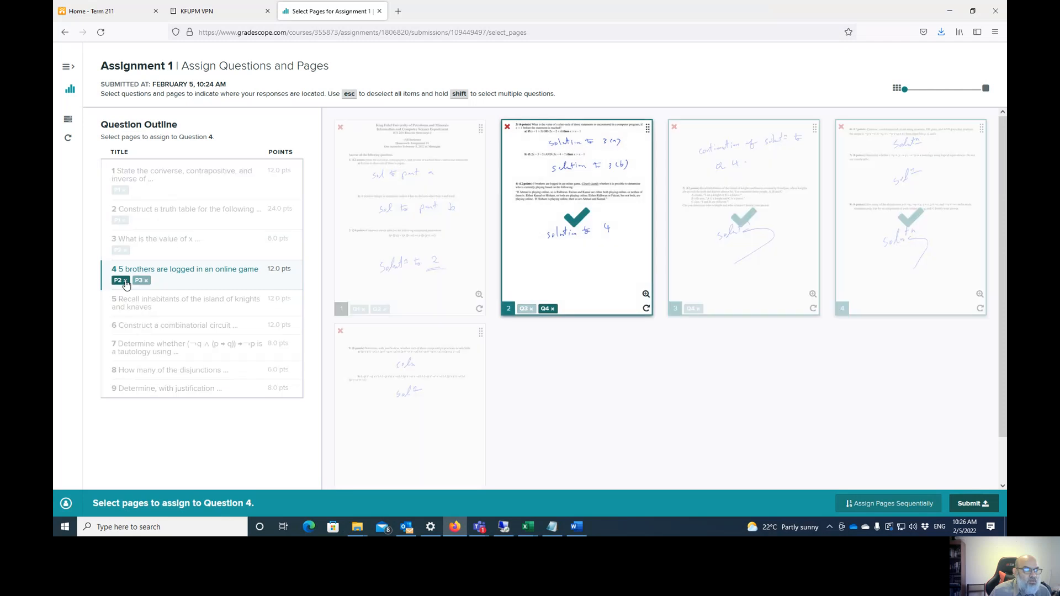
click(145, 305)
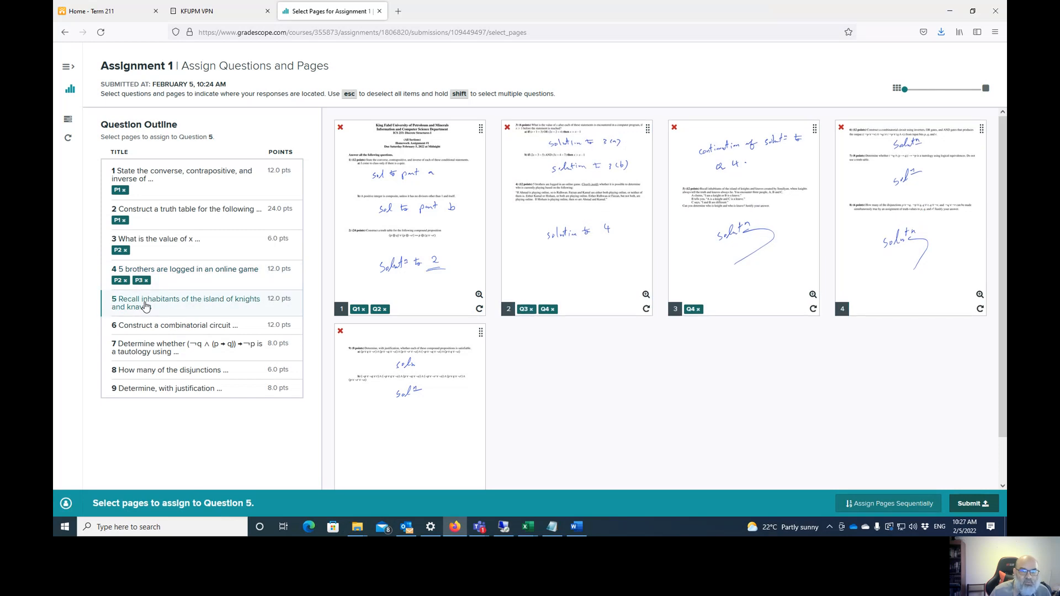
- Map Question 5 to page 3 only, checking pages 3 and 4 and dropping page 4
click(886, 172)
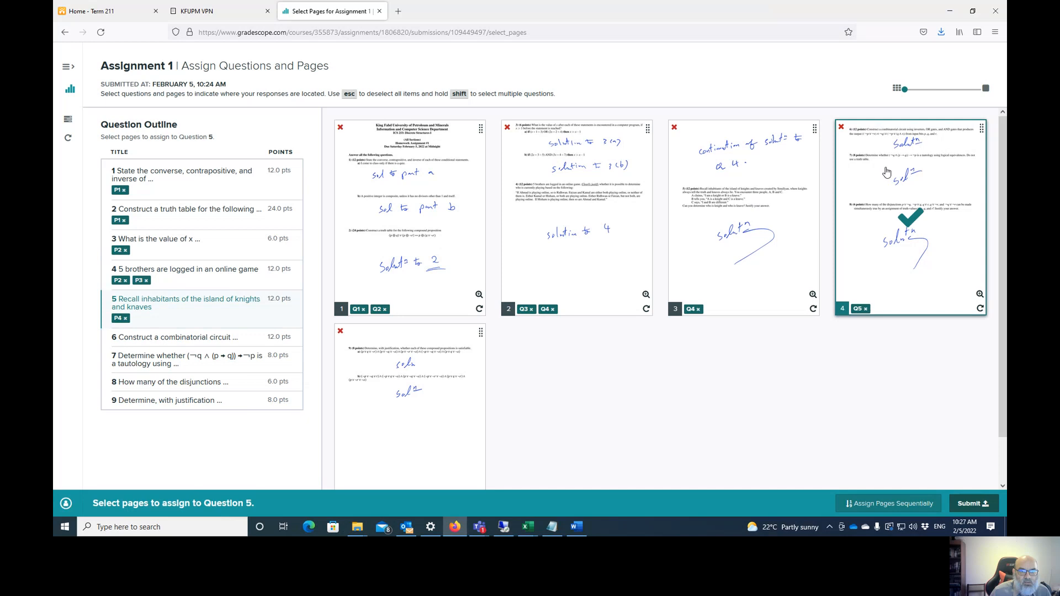
click(979, 294)
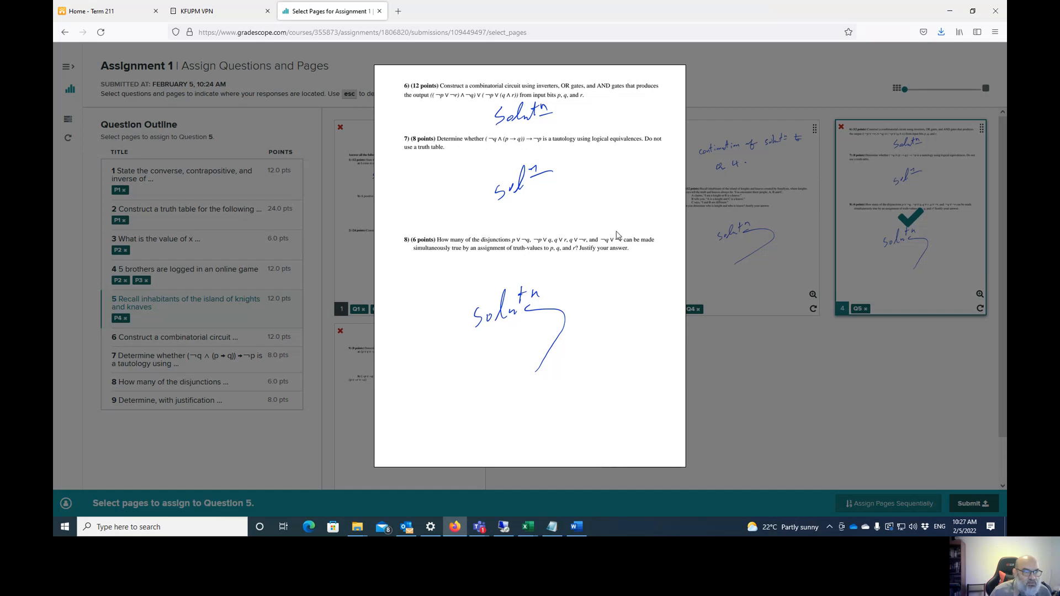
click(712, 160)
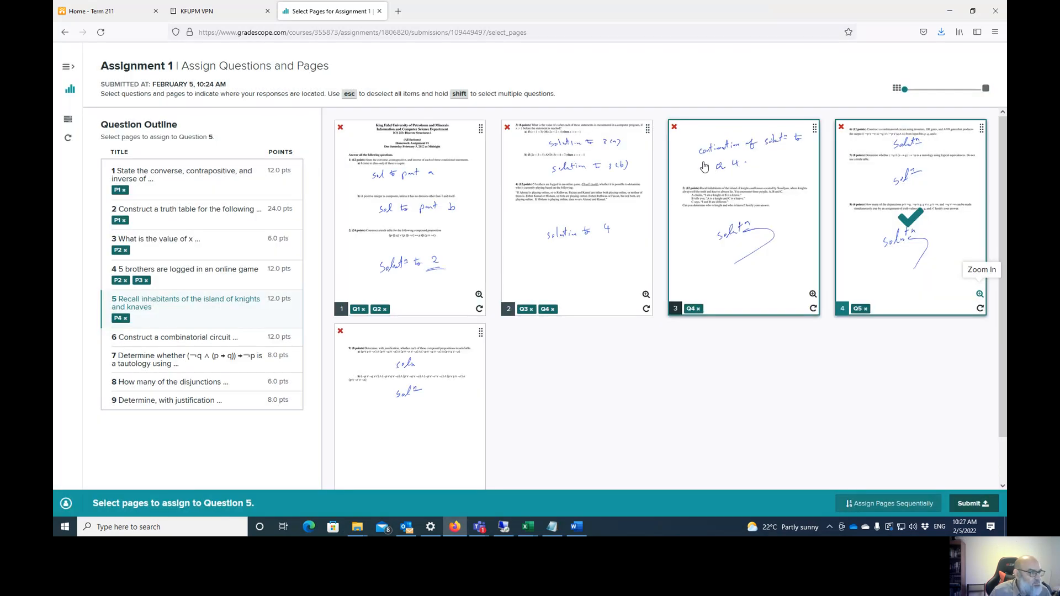
click(126, 319)
click(746, 211)
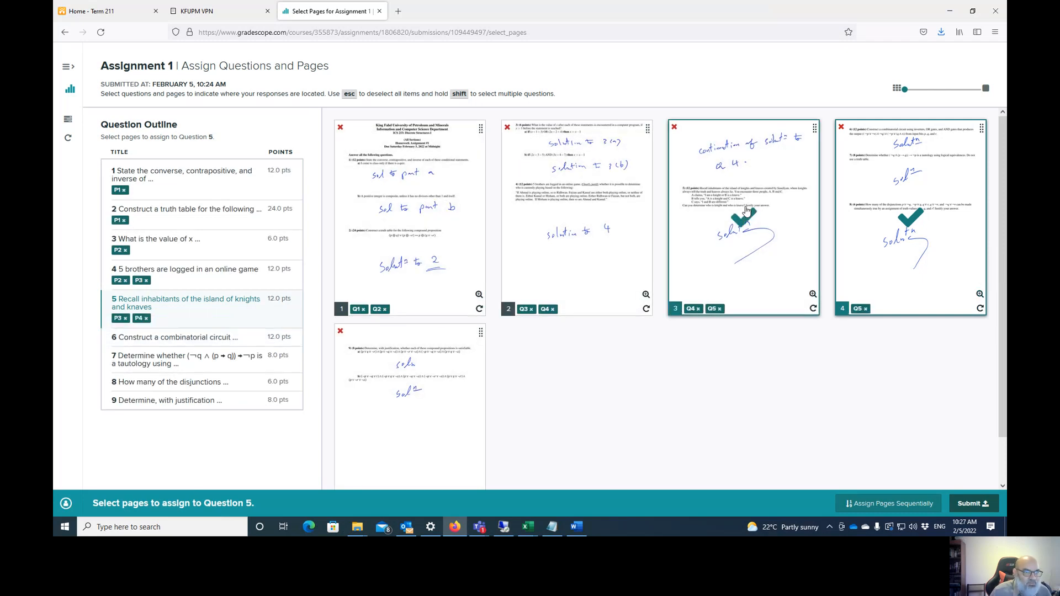
click(813, 294)
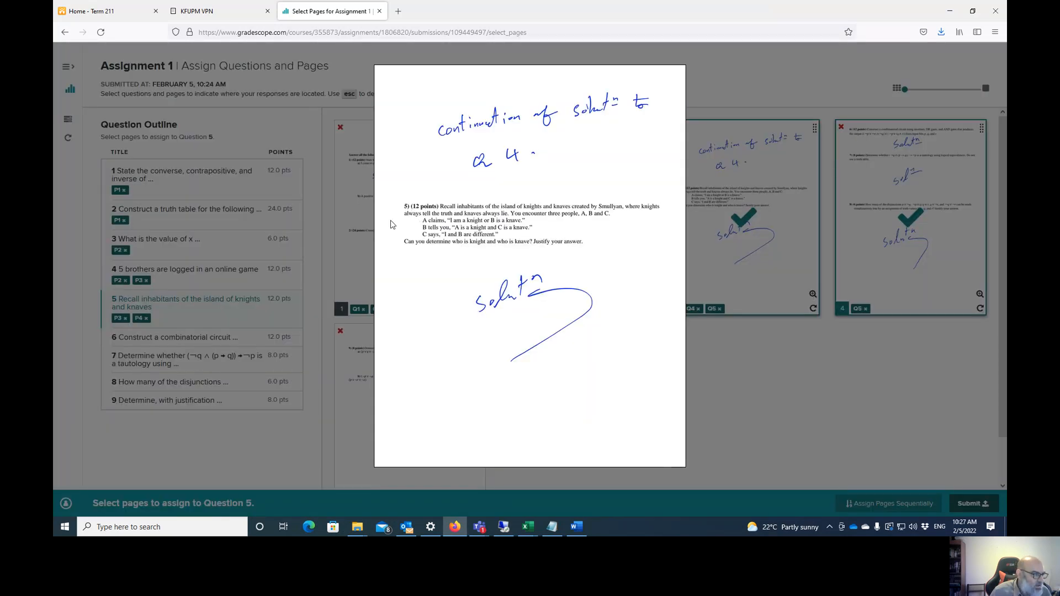
click(787, 253)
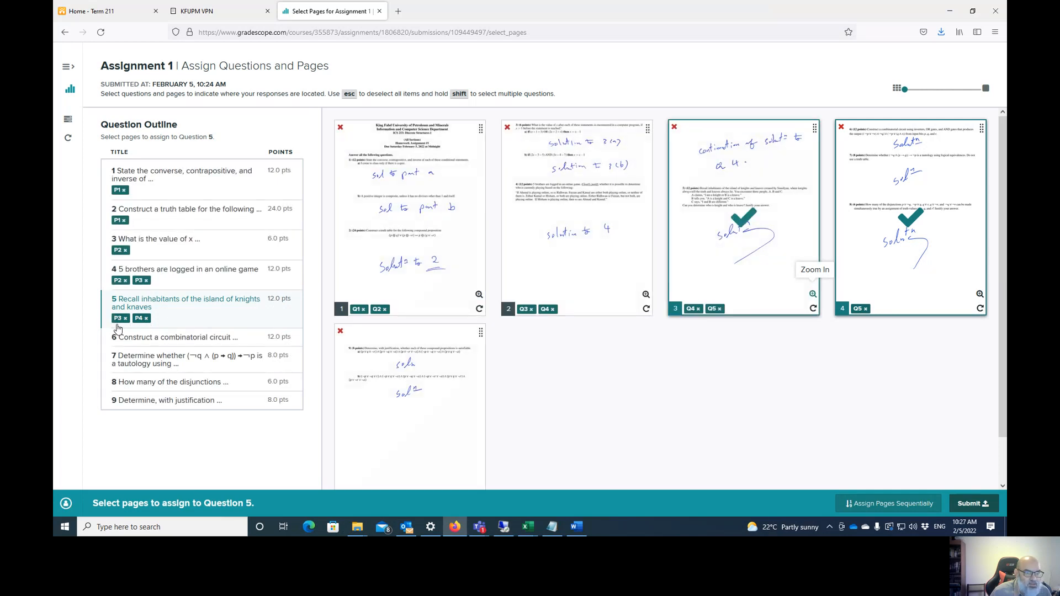
click(146, 320)
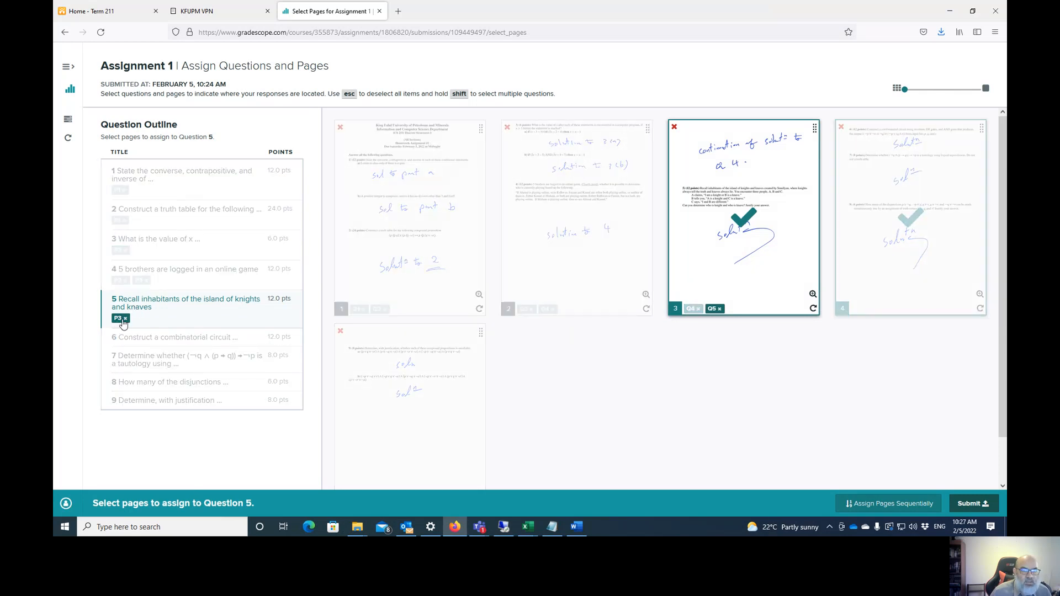
click(979, 295)
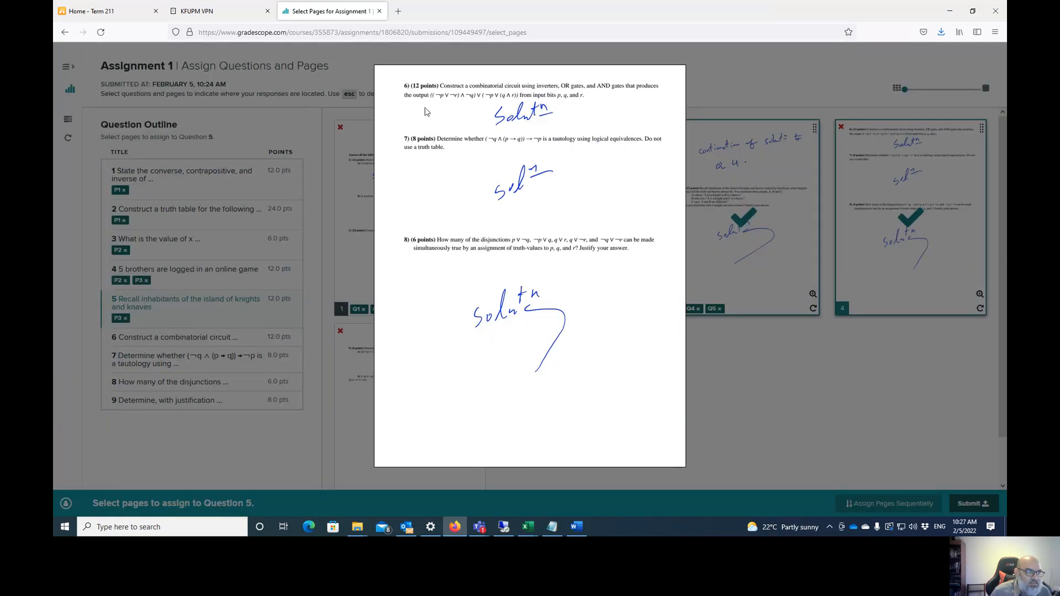
click(829, 217)
- Assign page 4 to Questions 6, 7 and 8
click(208, 338)
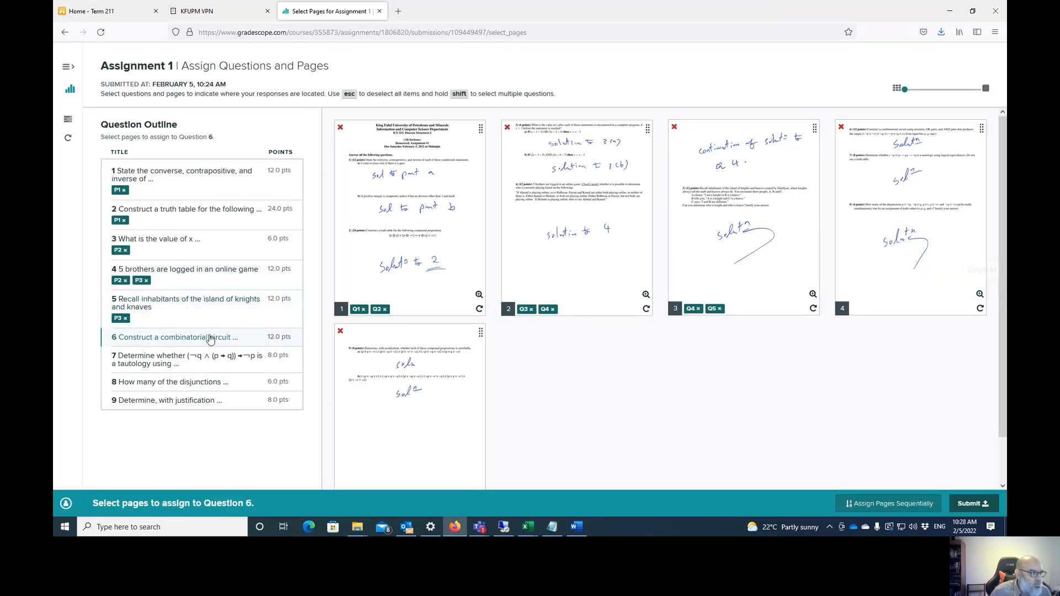
click(896, 212)
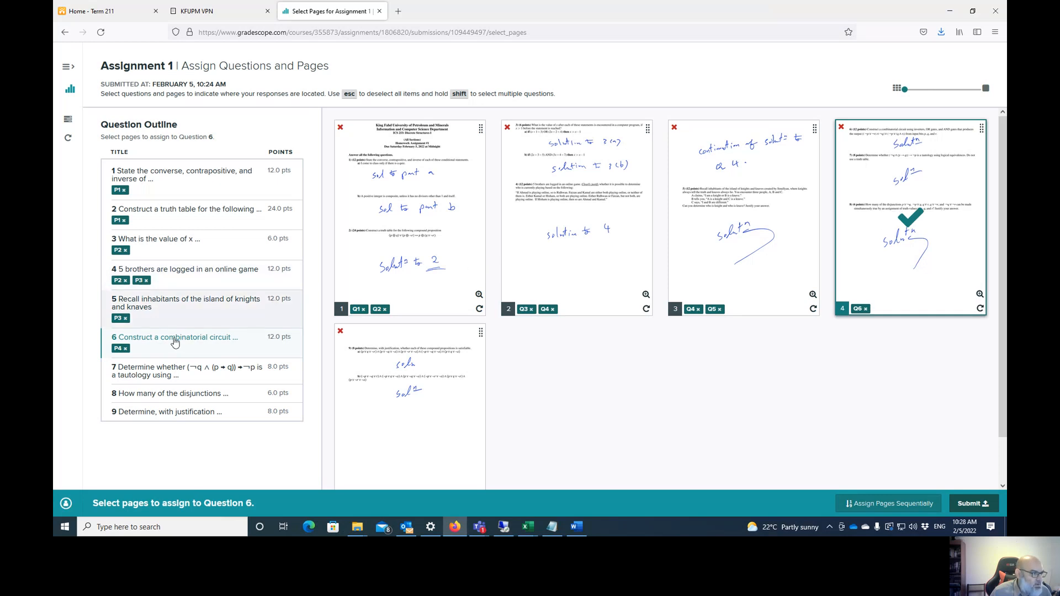
click(165, 370)
click(878, 206)
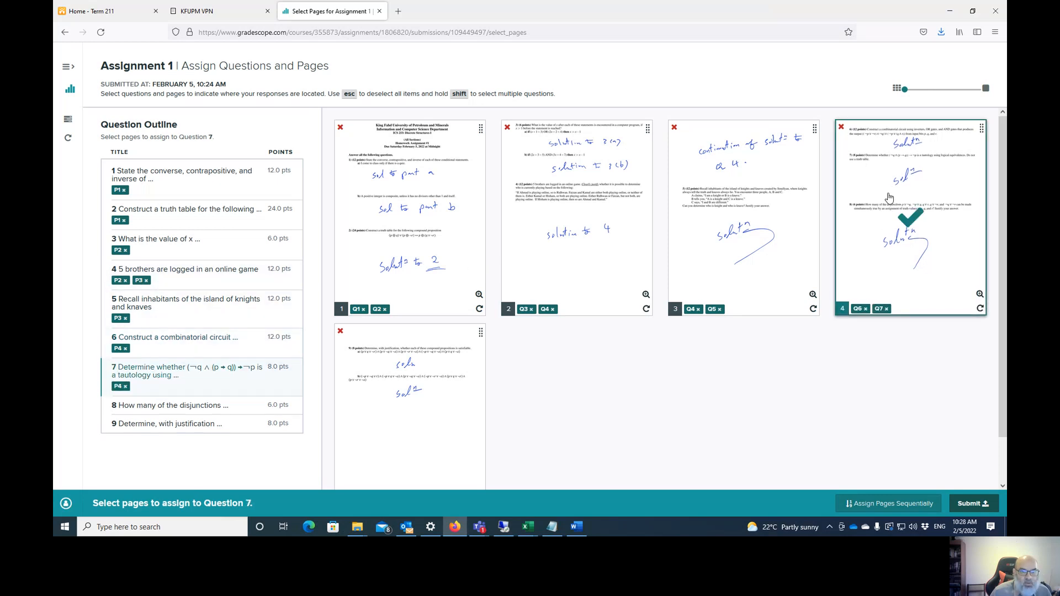
click(179, 412)
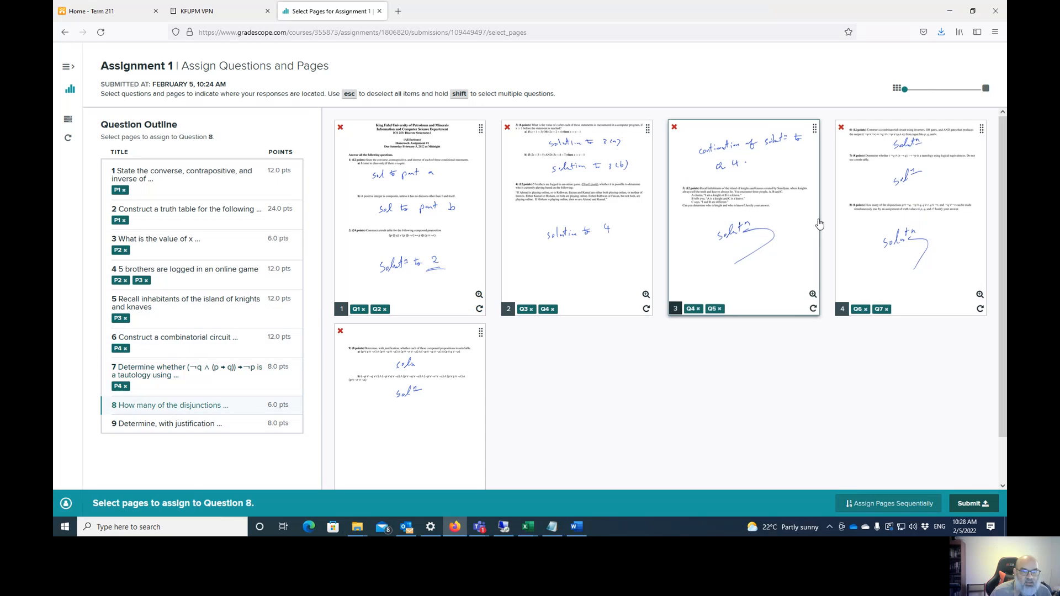
click(909, 190)
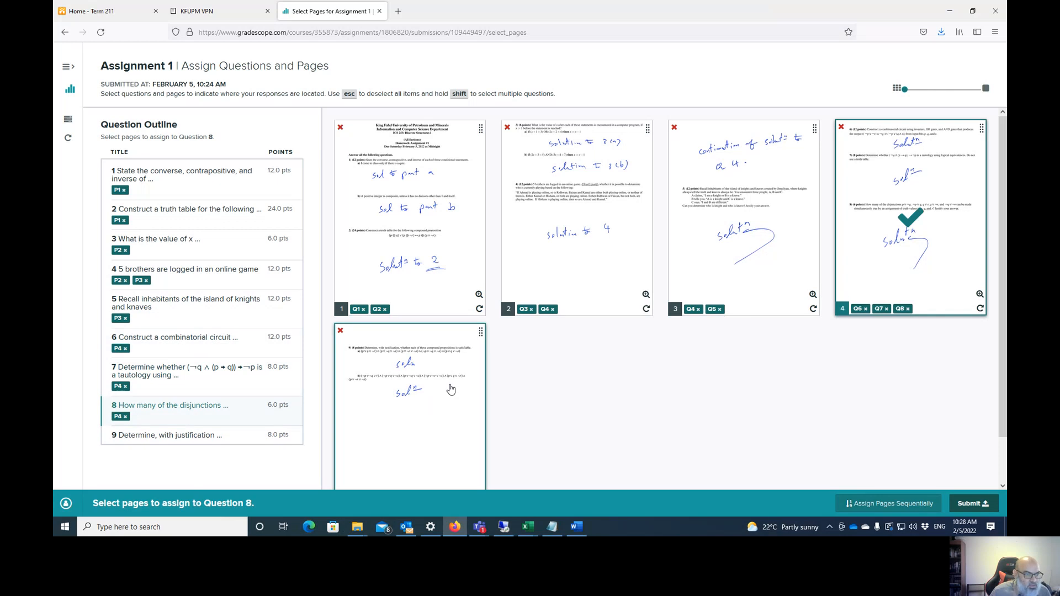
- Preview page 5 and make Question 9 the question awaiting pages
scroll(446, 400, down, 1)
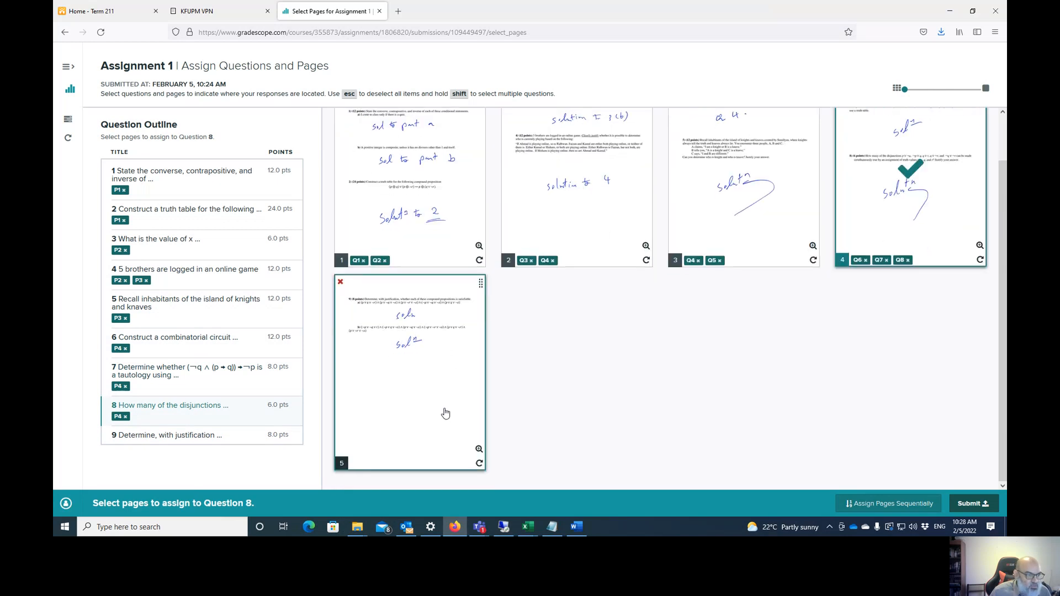
click(478, 450)
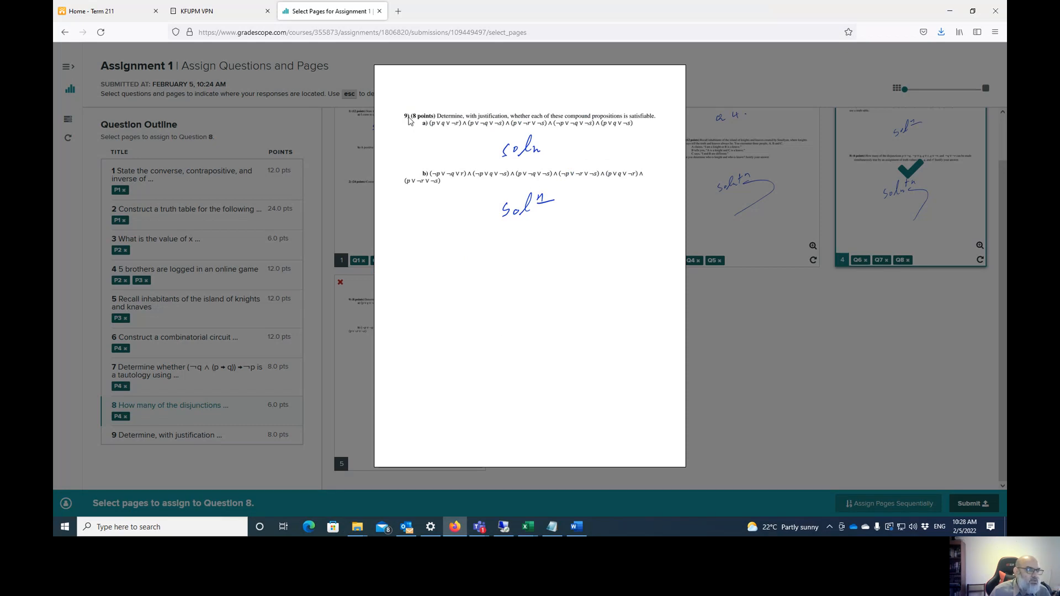
click(362, 335)
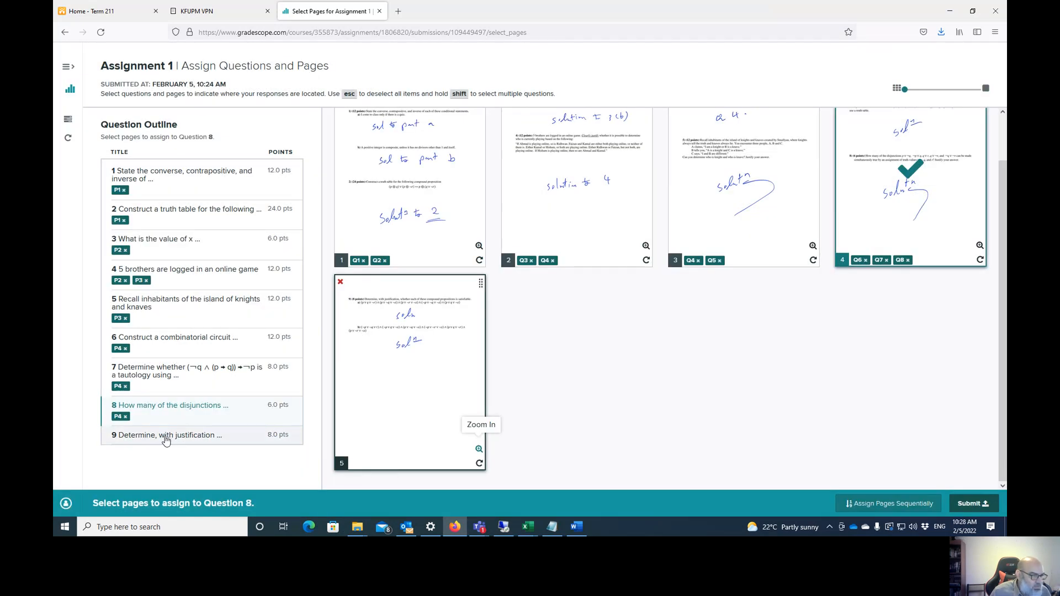
click(212, 437)
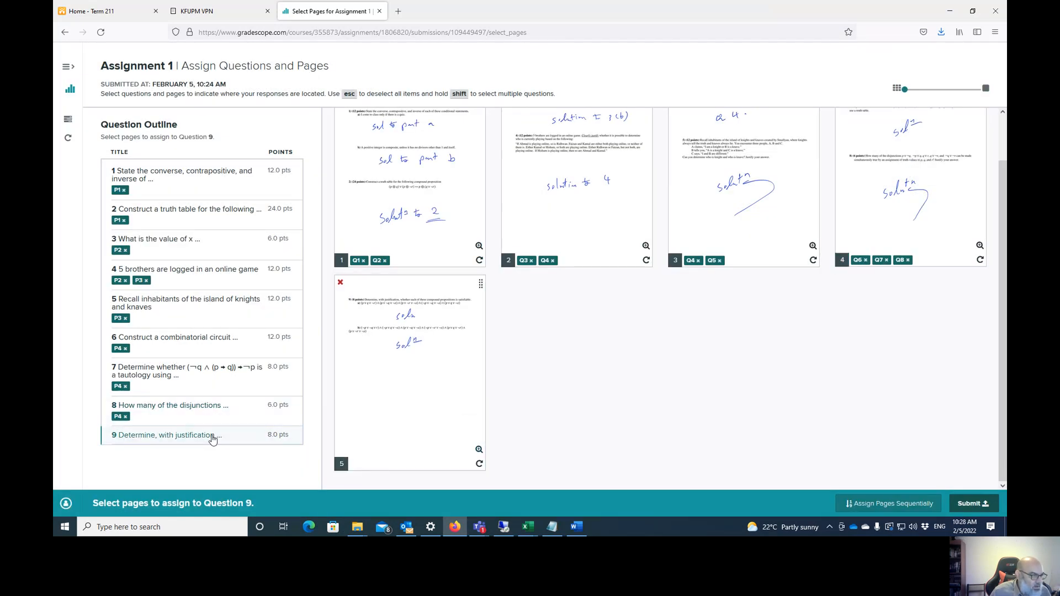
- Assign page 5 to Question 9 and submit Assignment 1
click(405, 367)
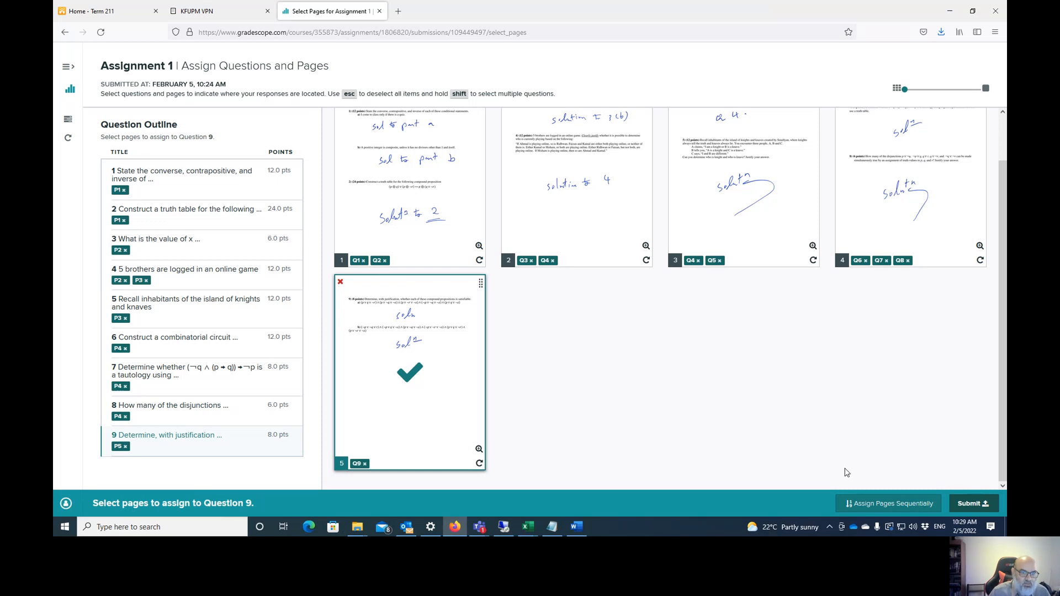
click(970, 504)
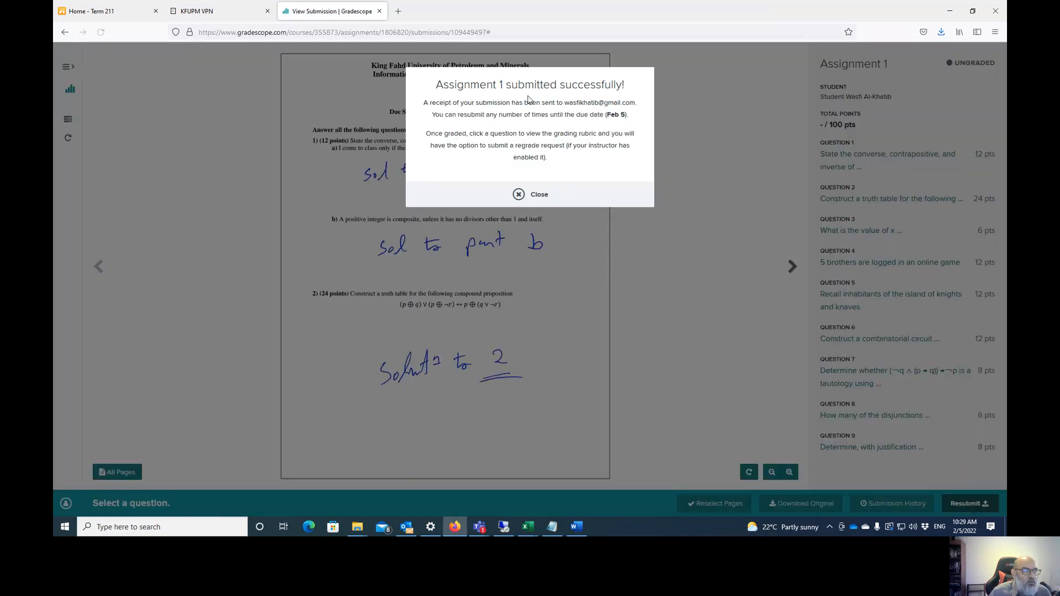
- Dismiss the success message and review the pages mapped to Questions 1 through 4
click(539, 194)
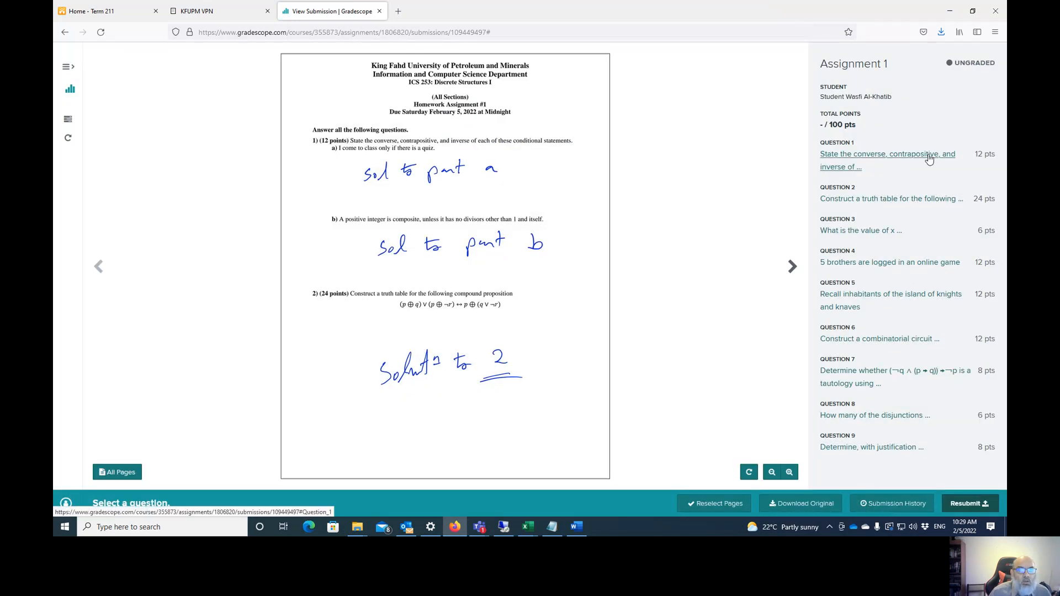
click(910, 161)
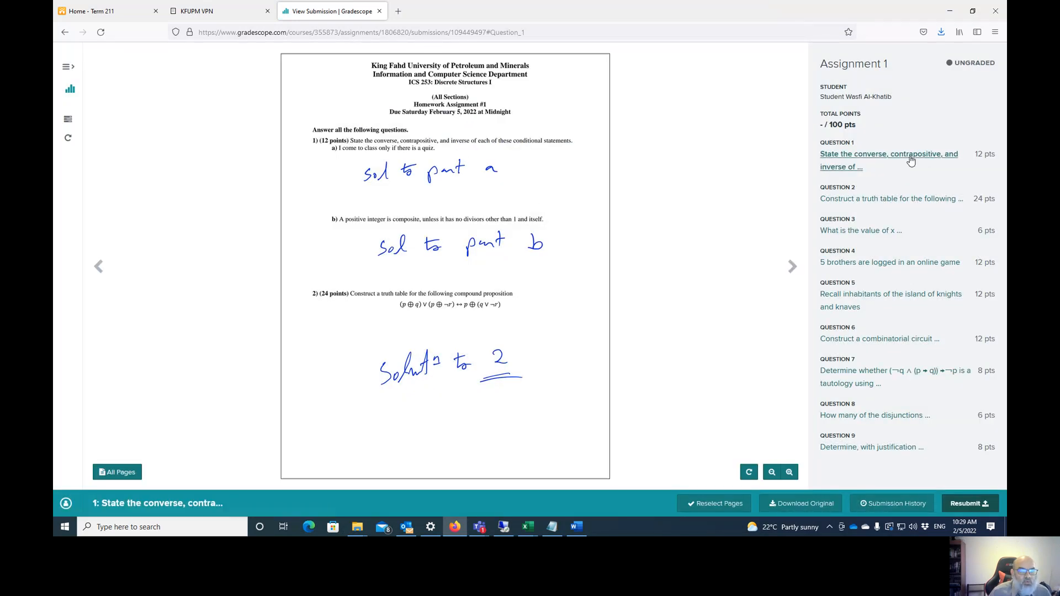
click(910, 201)
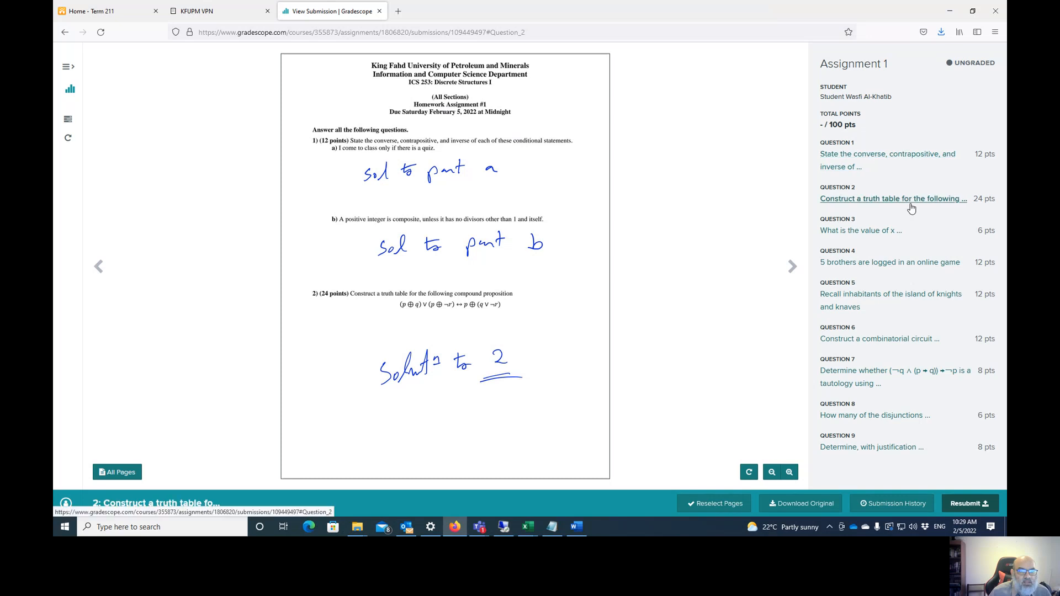
click(888, 237)
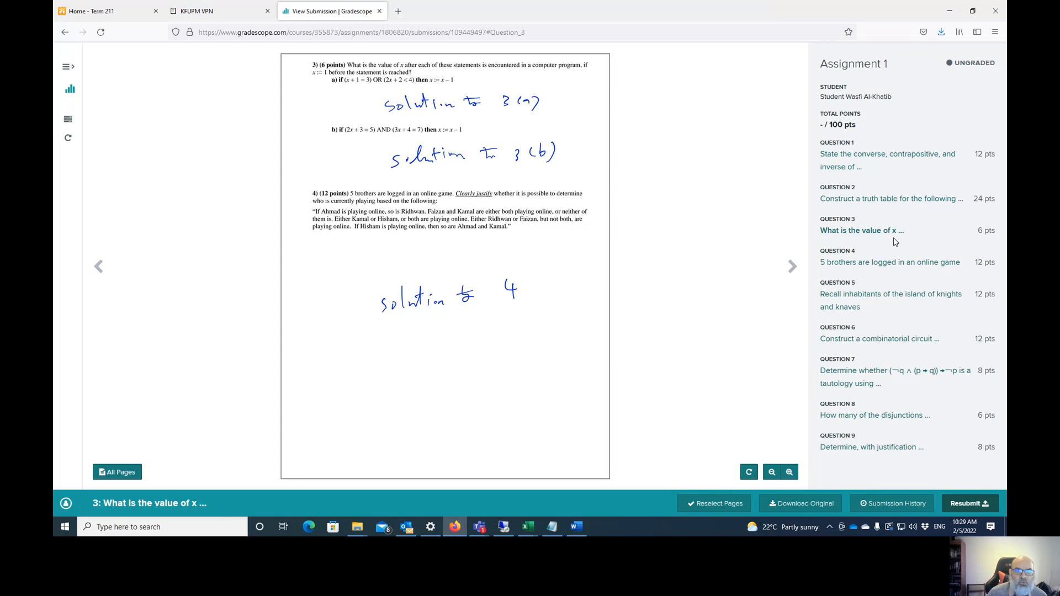
click(909, 158)
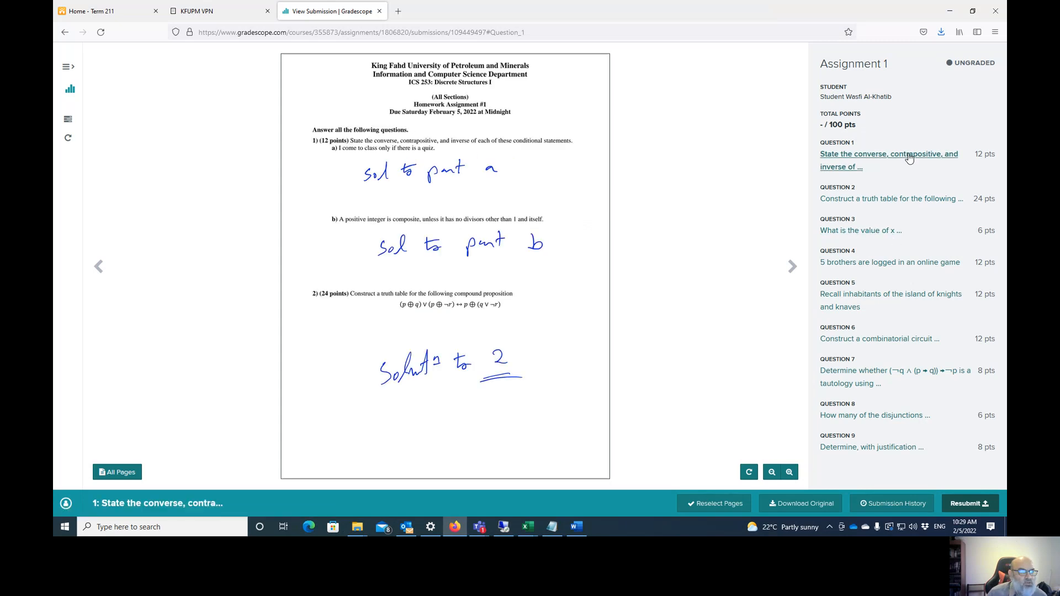
click(872, 205)
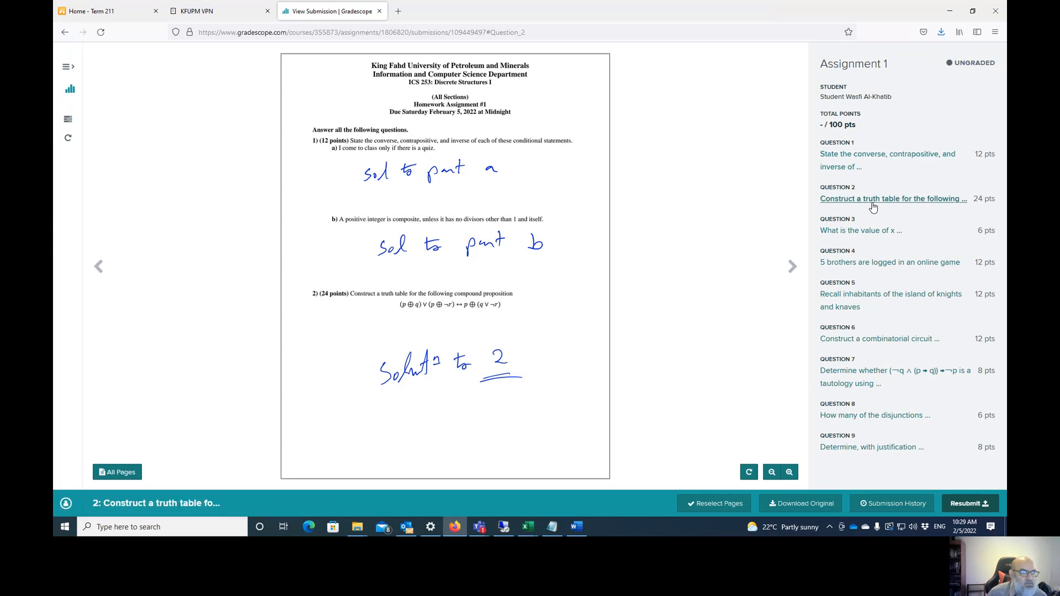
click(875, 234)
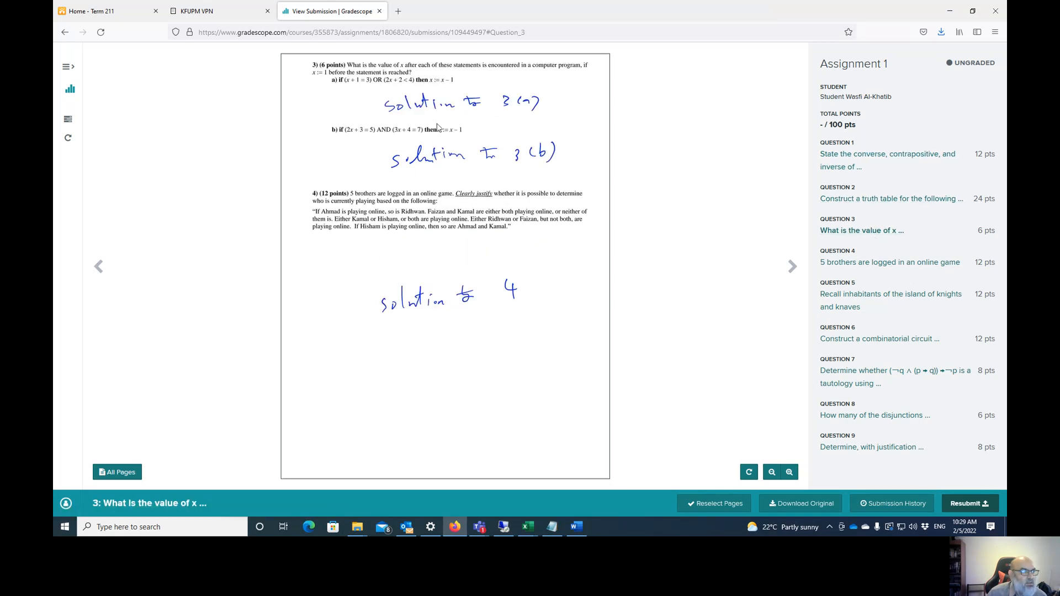
click(851, 260)
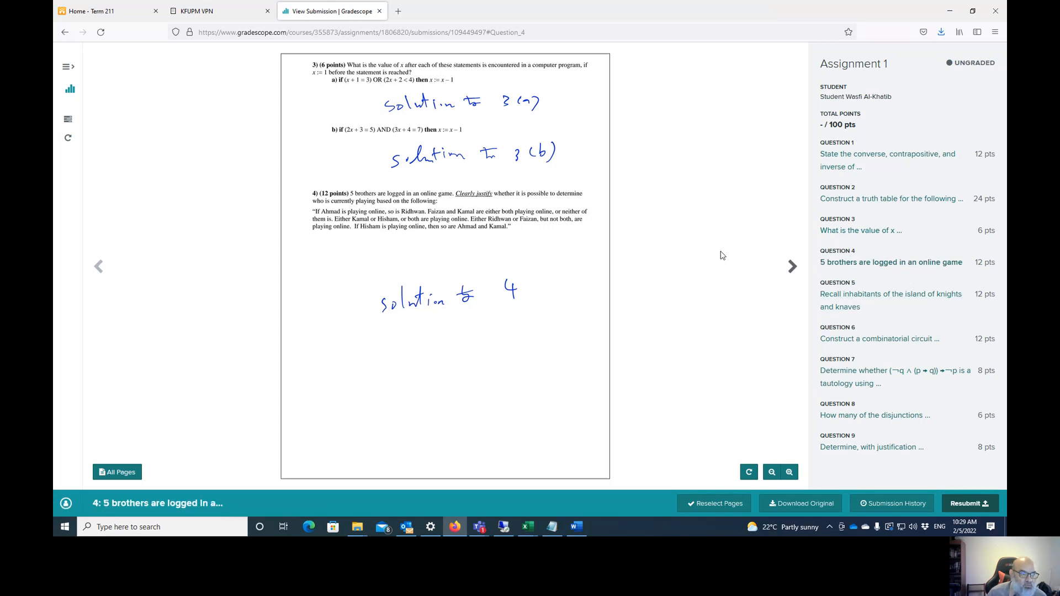
click(791, 267)
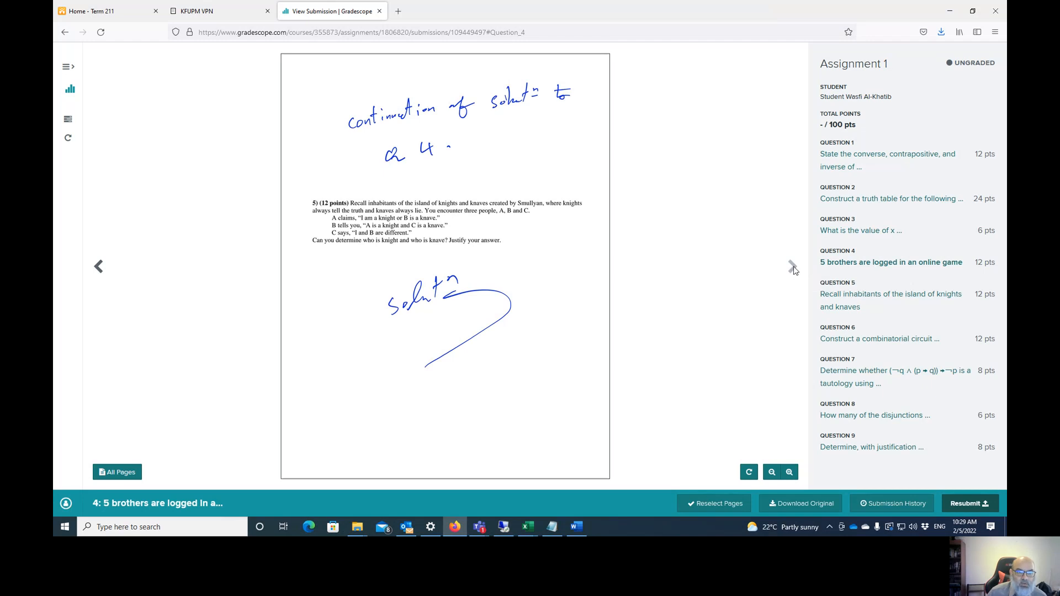
- Review the submitted pages for Questions 5 through 9, then bring up the Alt+Tab window switcher
click(98, 266)
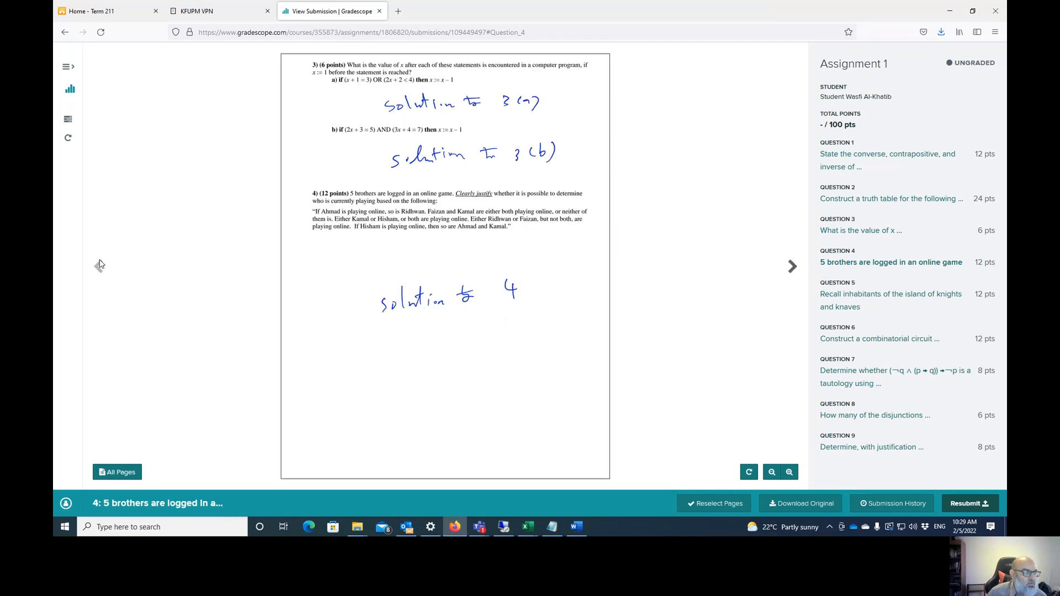
click(854, 303)
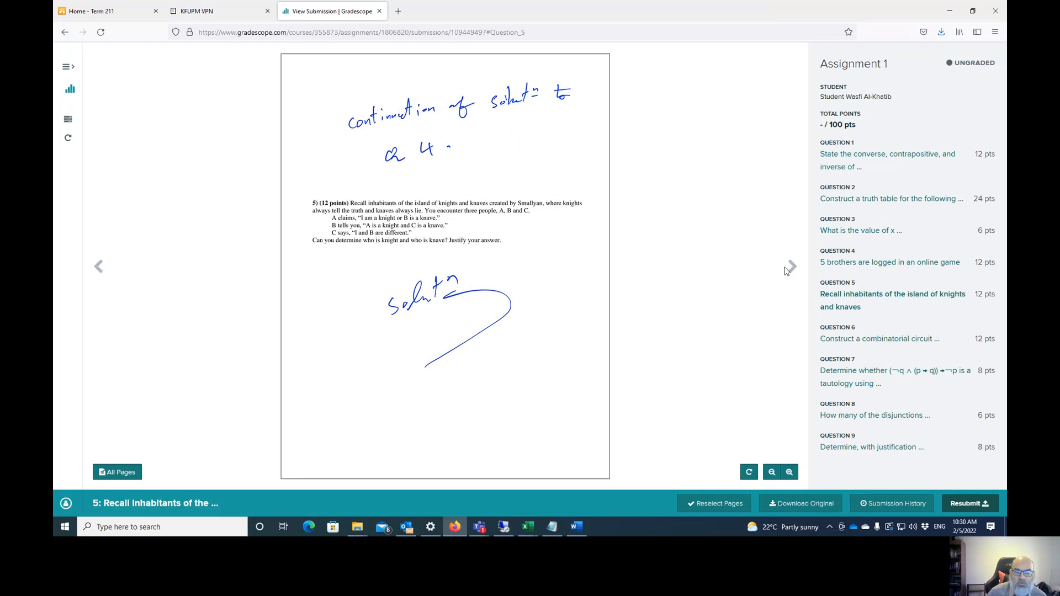
click(839, 339)
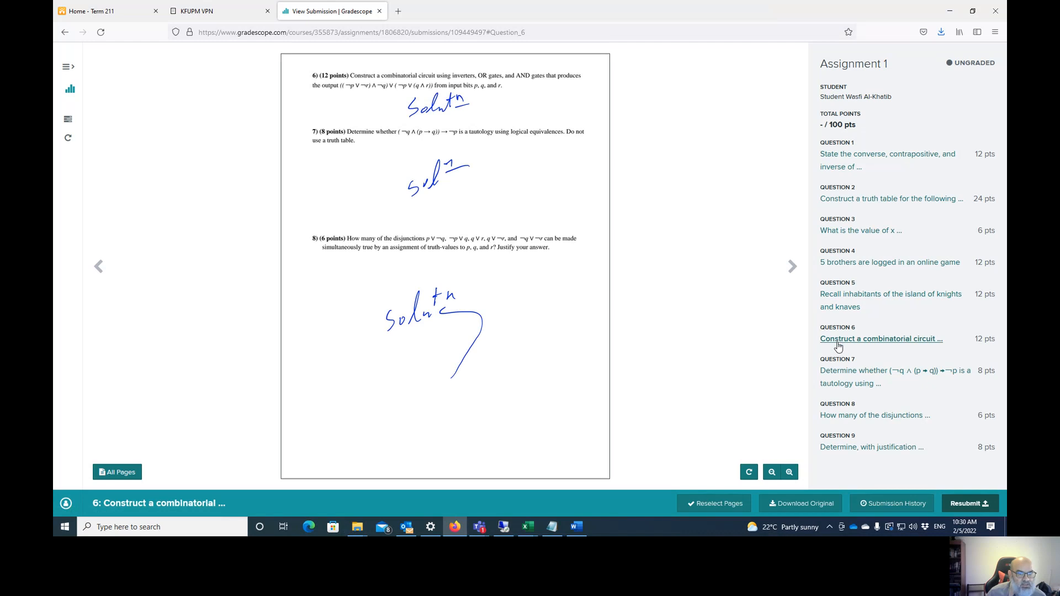
click(838, 371)
click(843, 417)
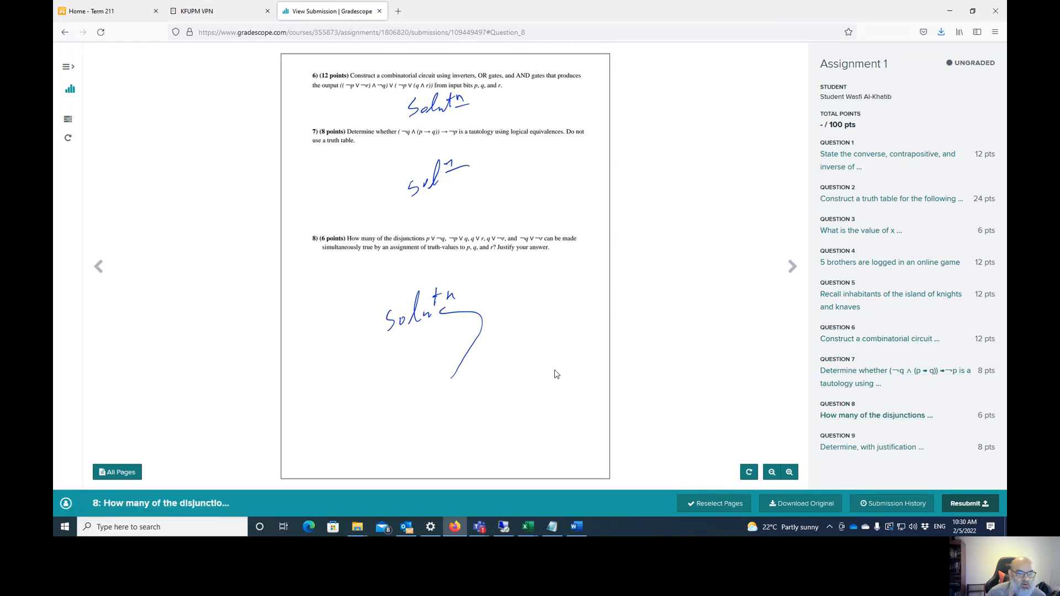
click(832, 453)
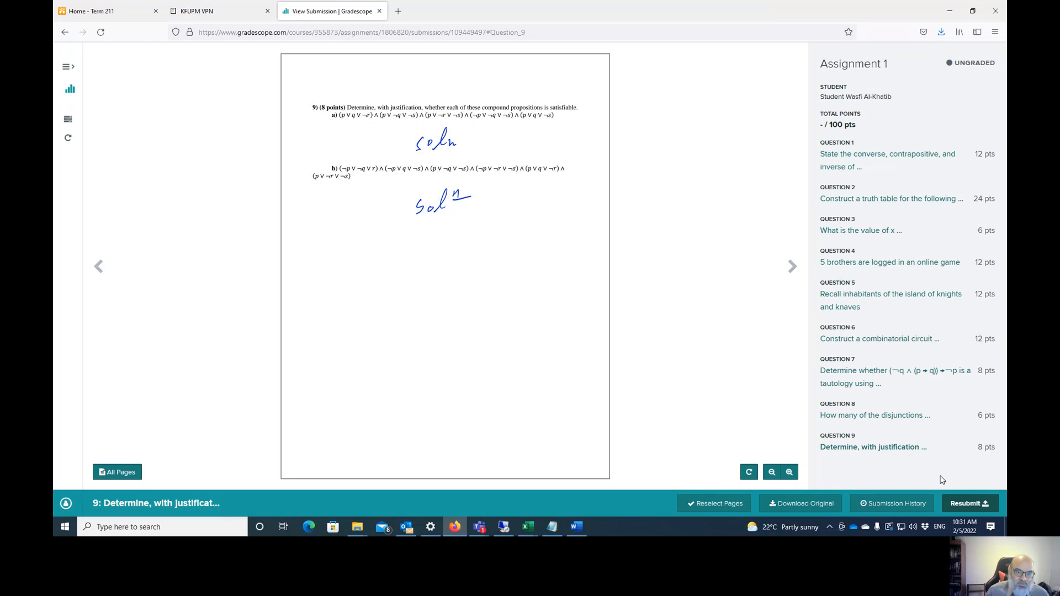
key(alt+Tab)
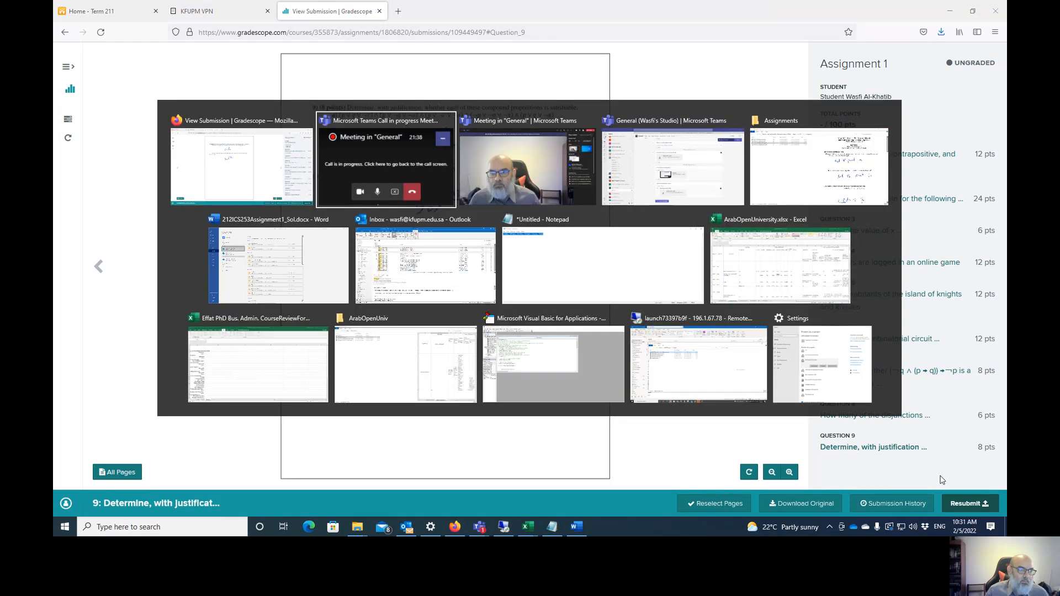